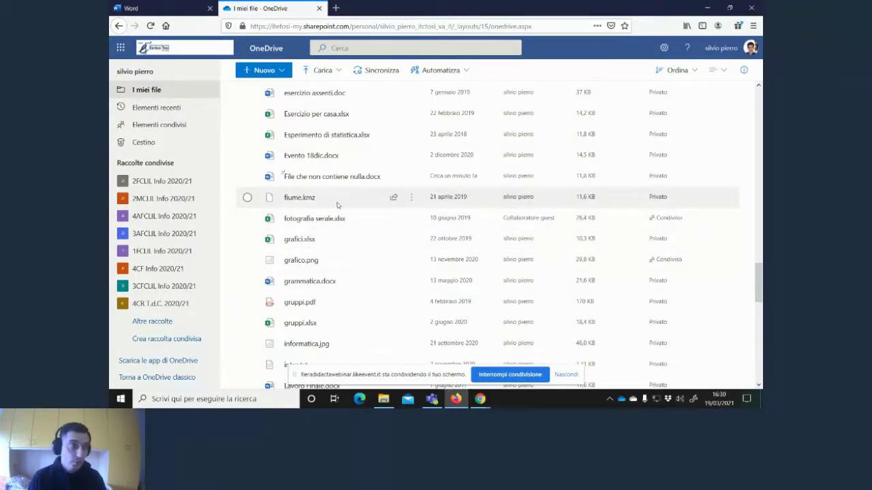
Go to the Excel start page in the Office portal and create a new blank workbook.
{"action": "left_click", "coordinate": [136, 9]}
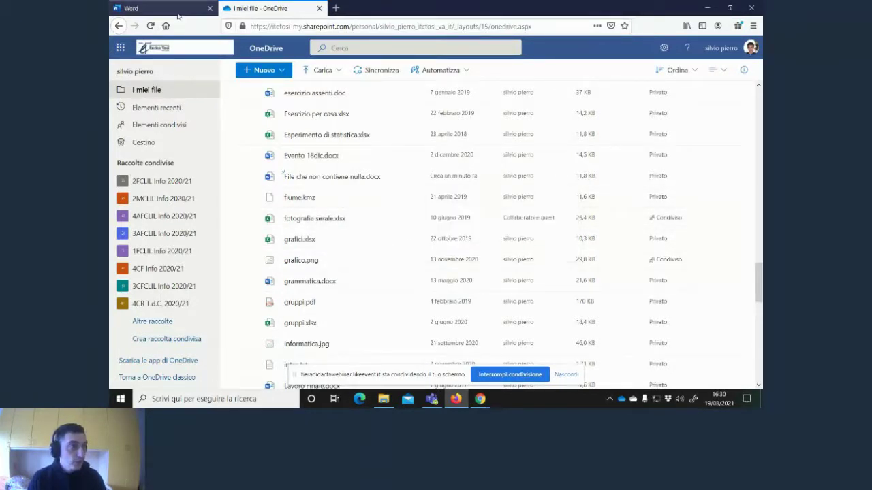
{"action": "left_click", "coordinate": [121, 151]}
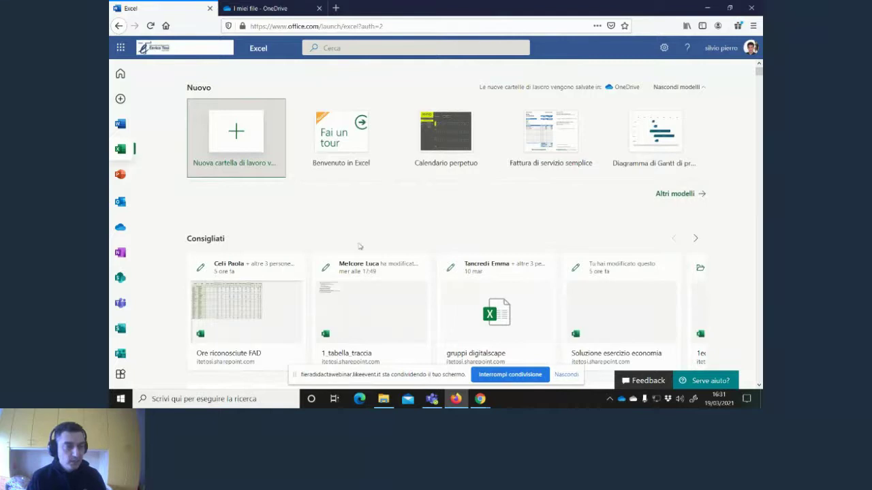
{"action": "left_click", "coordinate": [239, 139]}
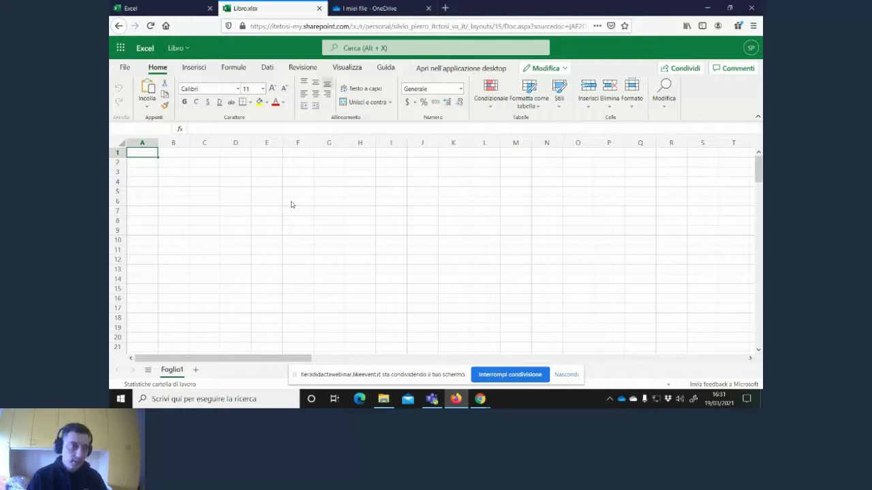
{"action": "left_click", "coordinate": [180, 165]}
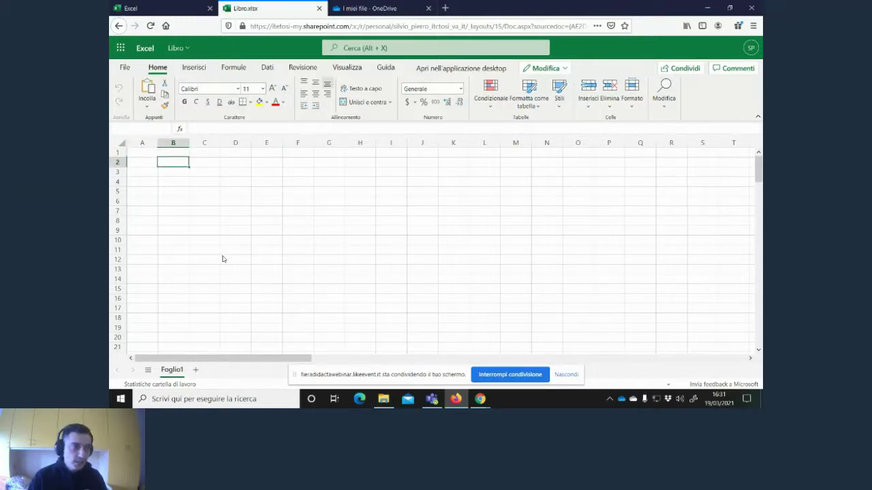
{"action": "left_click", "coordinate": [160, 203]}
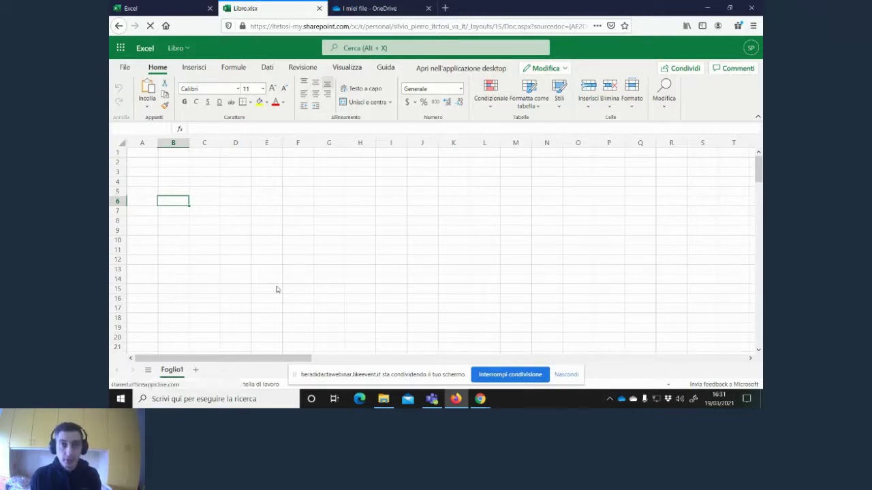
{"action": "left_click", "coordinate": [147, 197]}
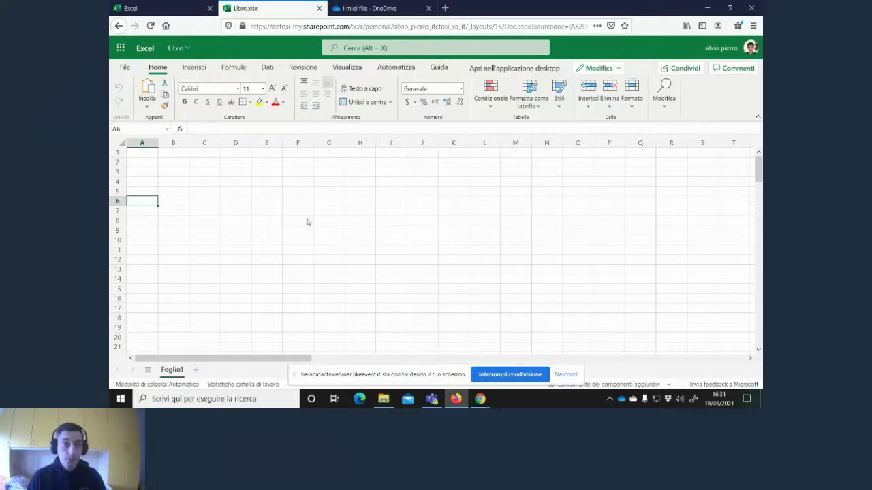
Rename the workbook as "Elenco del corso Office365".
{"action": "left_click", "coordinate": [173, 49]}
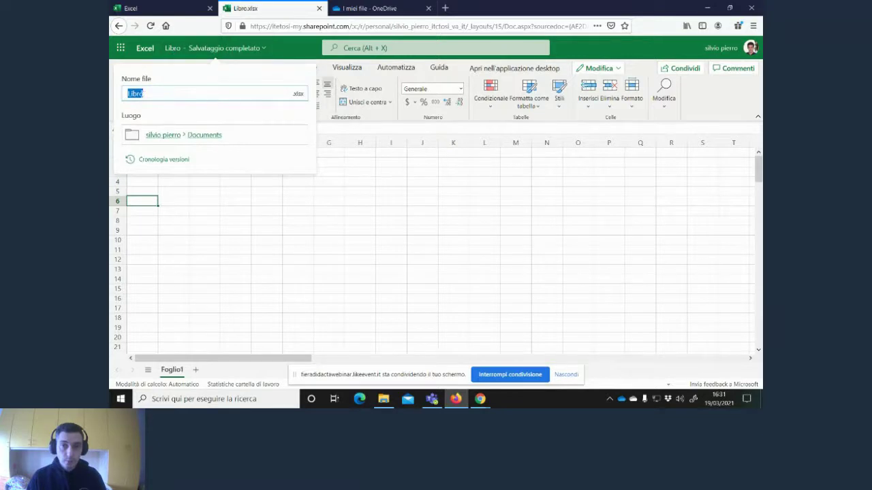
{"action": "type", "text": "Elenco del corso"}
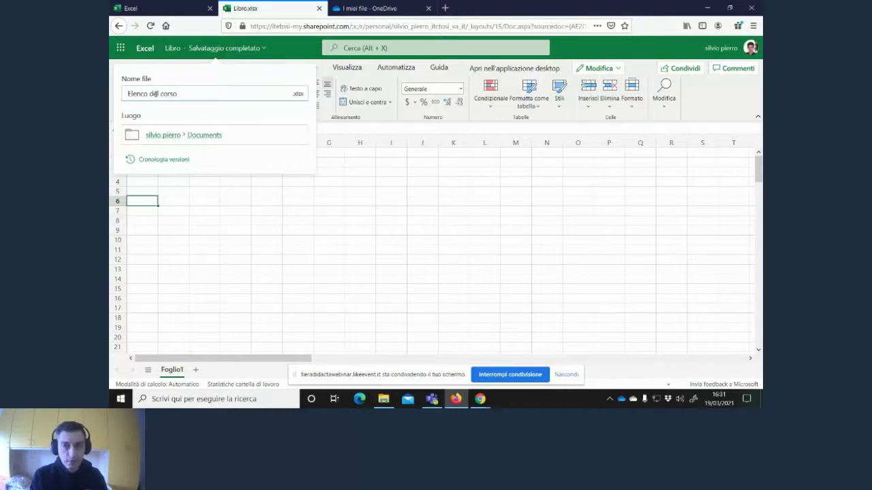
{"action": "type", "text": " Offi"}
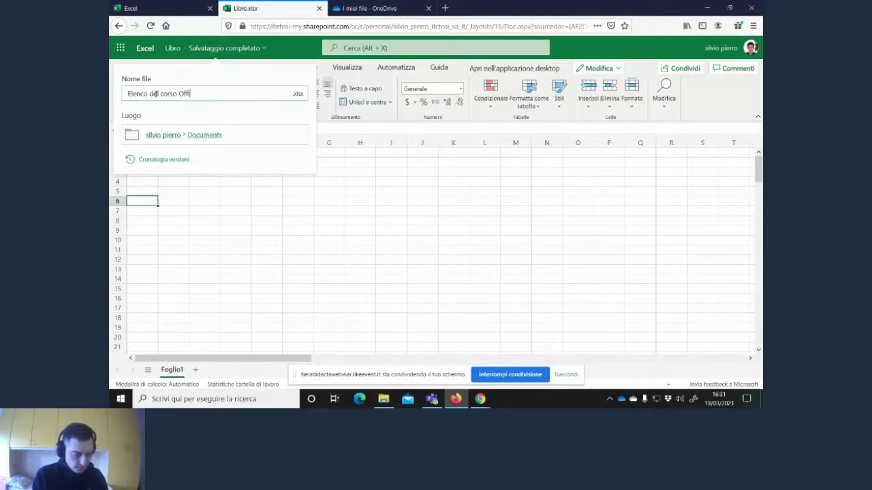
{"action": "type", "text": "ce365"}
{"action": "key", "text": "Return"}
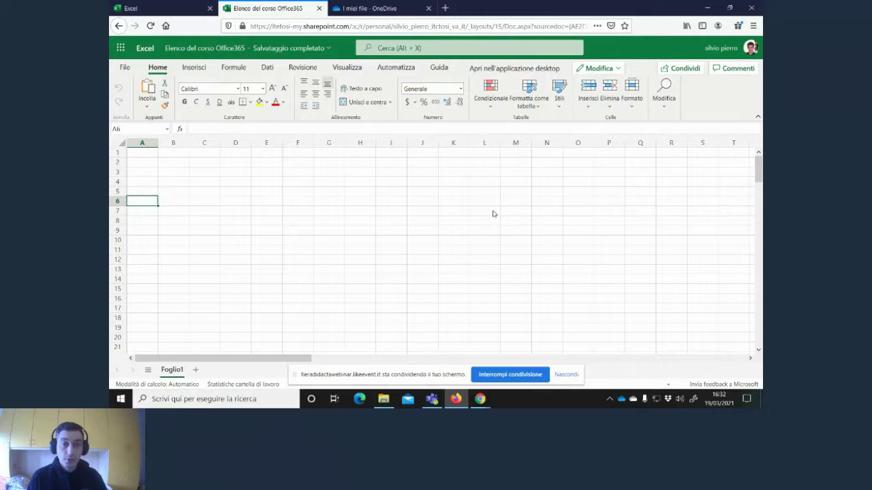
Go through the workbook's sharing link audiences and apply "Chiunque con il collegamento" with "Consenti modifica" enabled.
{"action": "left_click", "coordinate": [664, 73]}
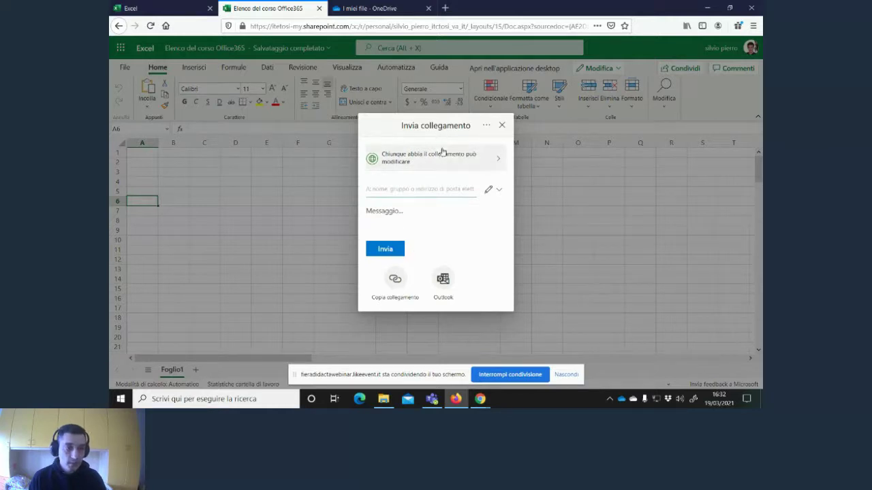
{"action": "left_click", "coordinate": [498, 162]}
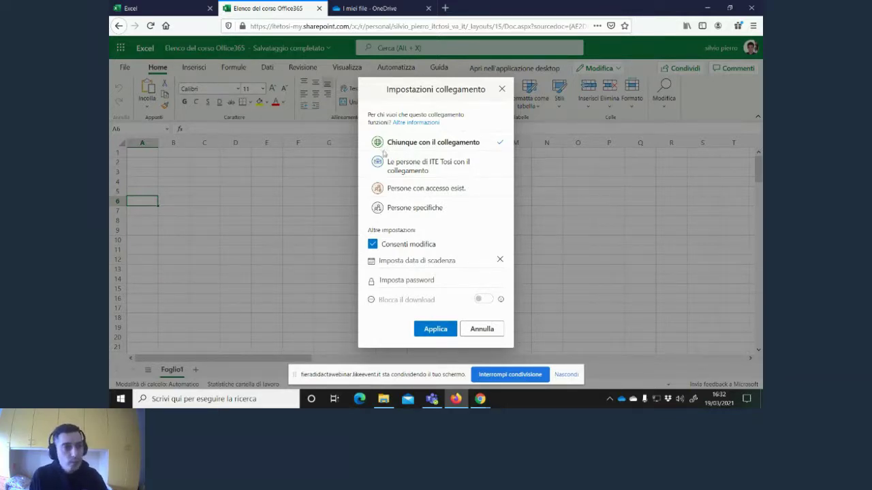
{"action": "left_click", "coordinate": [395, 170]}
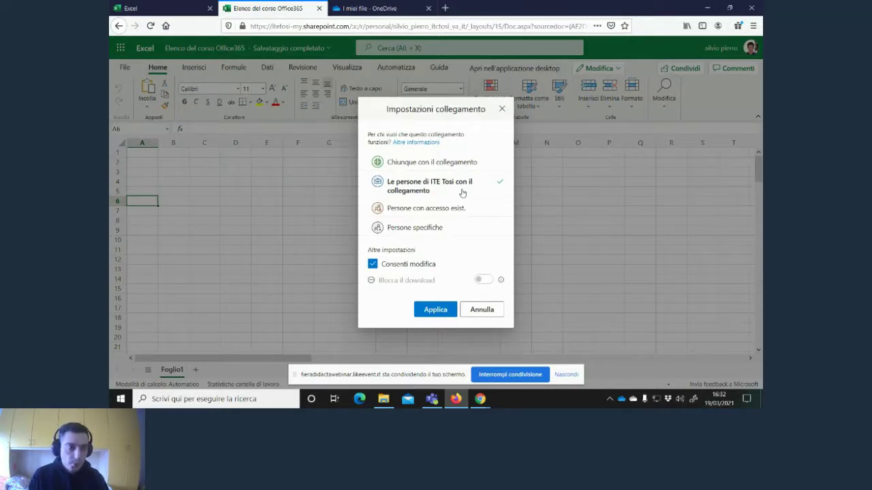
{"action": "left_click", "coordinate": [439, 209]}
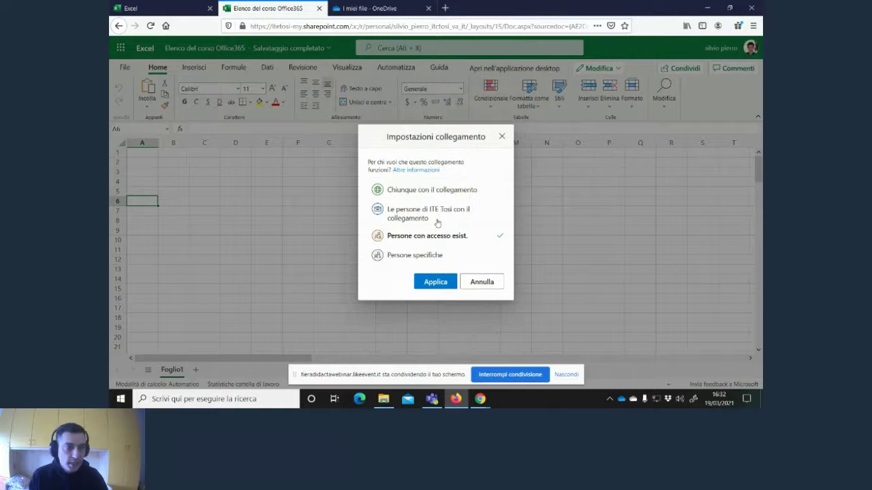
{"action": "left_click", "coordinate": [434, 255]}
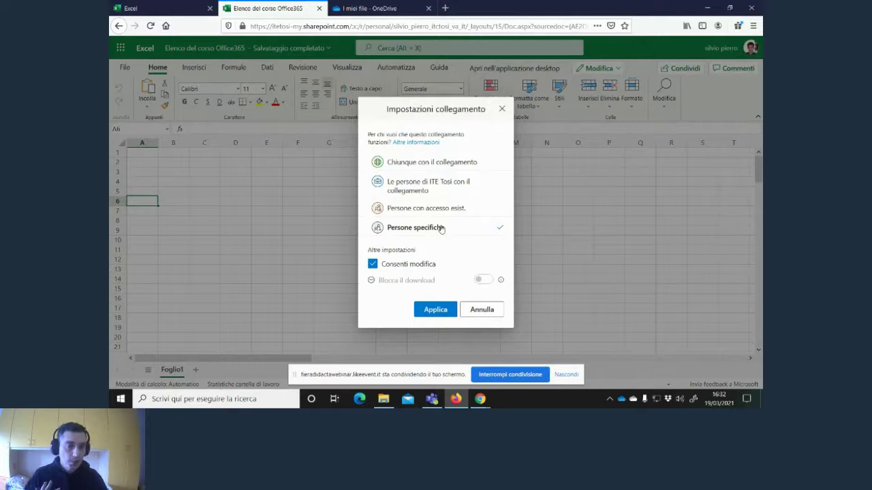
{"action": "left_click", "coordinate": [429, 164]}
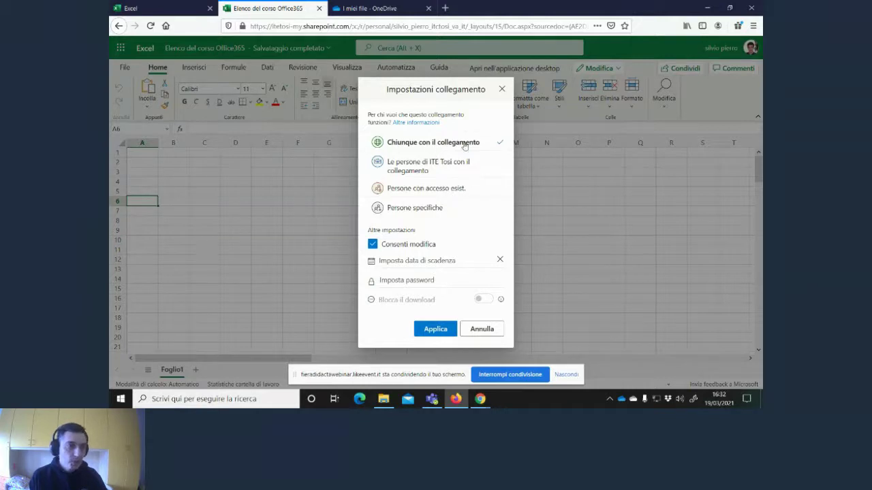
{"action": "left_click", "coordinate": [437, 333]}
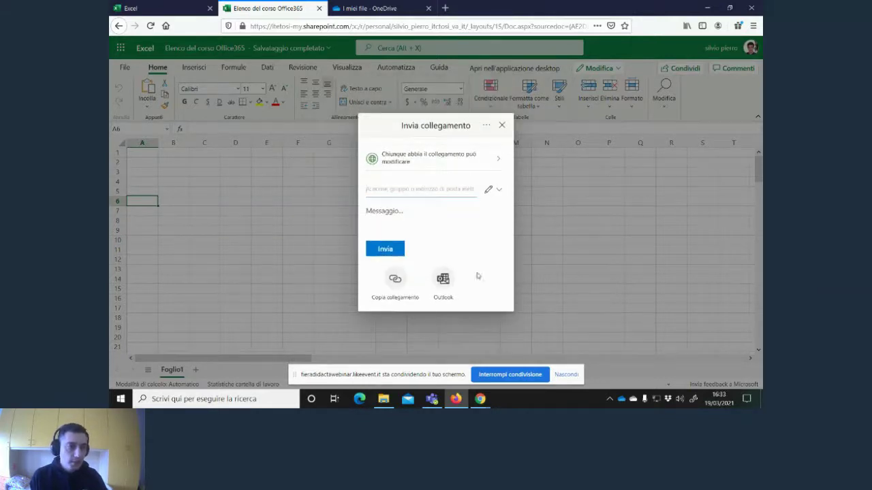
Copy the workbook's sharing link, switch to the FieraDidacta window in Chrome, and close the link confirmation back in the workbook.
{"action": "left_click", "coordinate": [398, 287]}
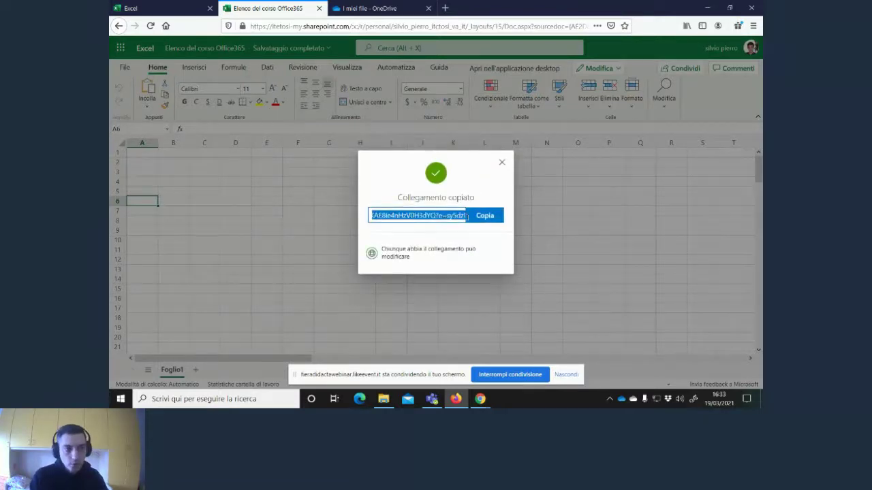
{"action": "left_click", "coordinate": [480, 399]}
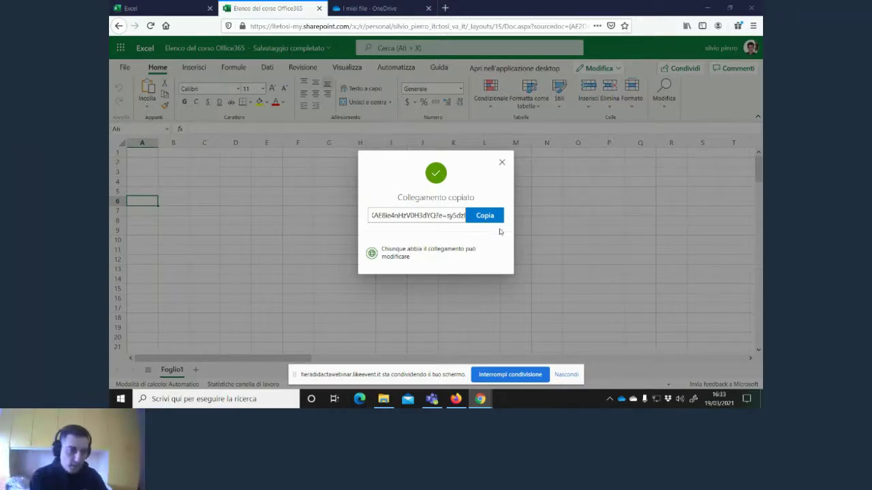
{"action": "mouse_move", "coordinate": [482, 400]}
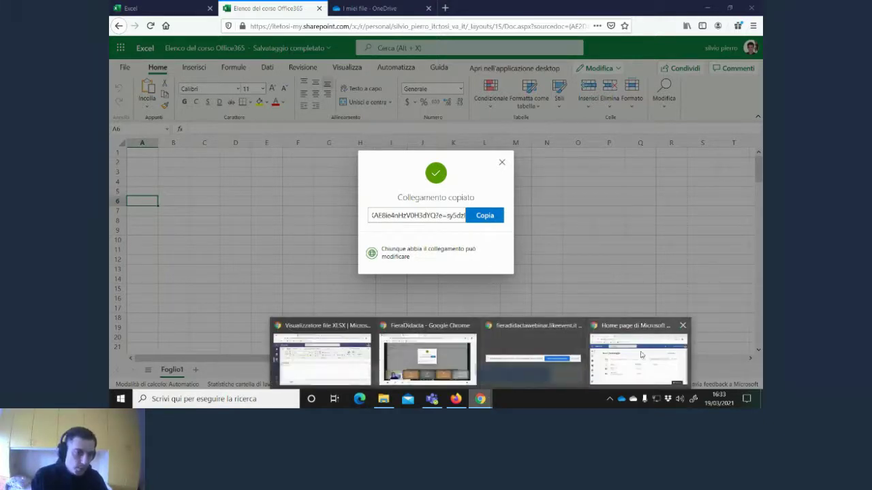
{"action": "left_click", "coordinate": [455, 361]}
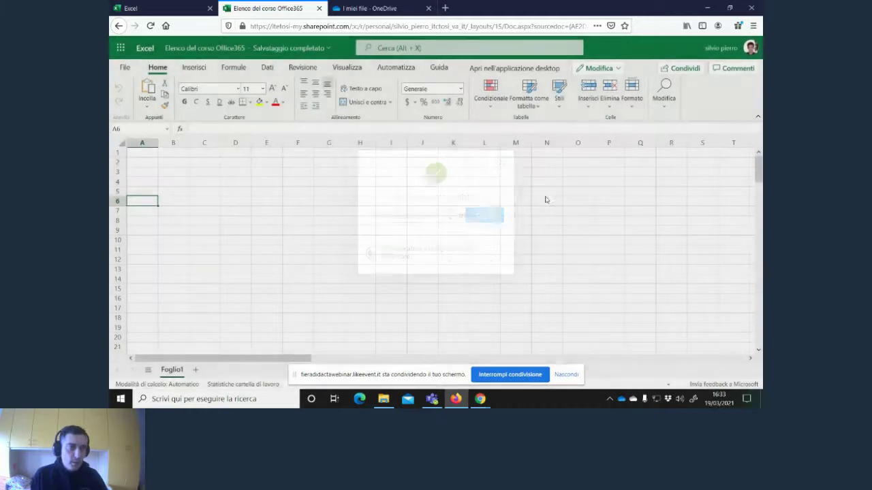
{"action": "left_click", "coordinate": [502, 162]}
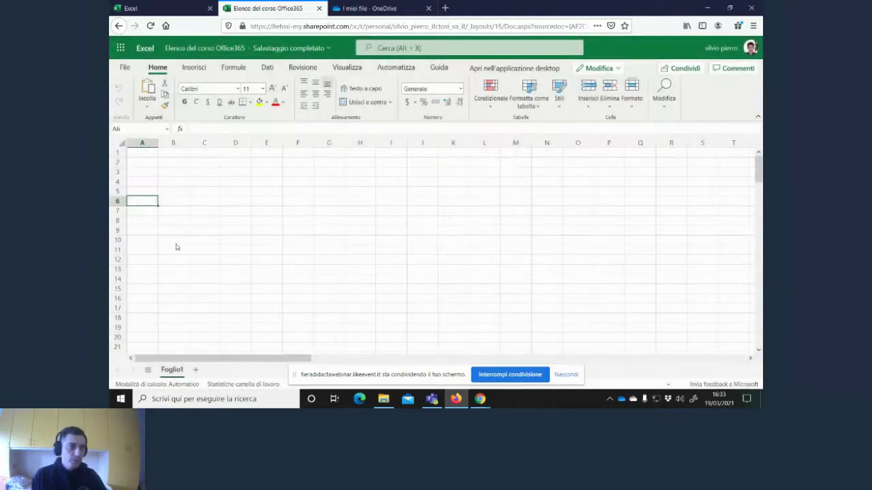
Enter "qui dentro" in cell B2 of the shared workbook and check which collaborator is editing the other cells.
{"action": "left_click", "coordinate": [184, 182]}
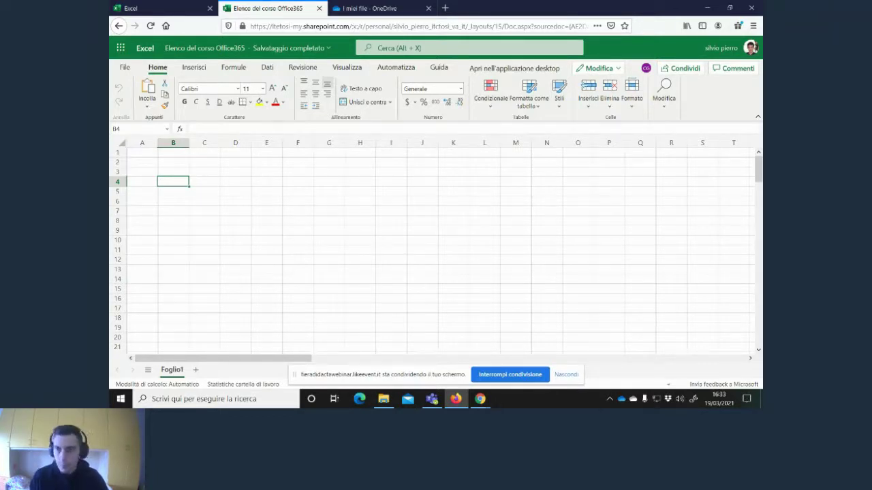
{"action": "key", "text": "alt+Tab"}
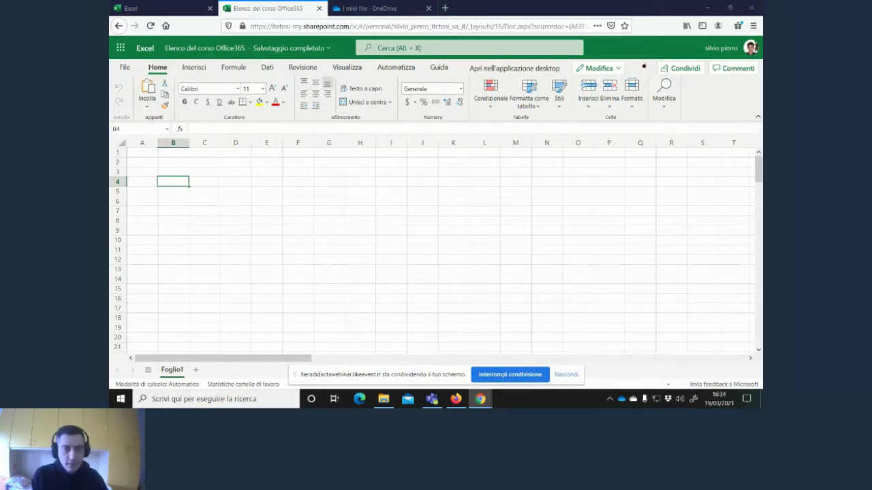
{"action": "left_click", "coordinate": [174, 166]}
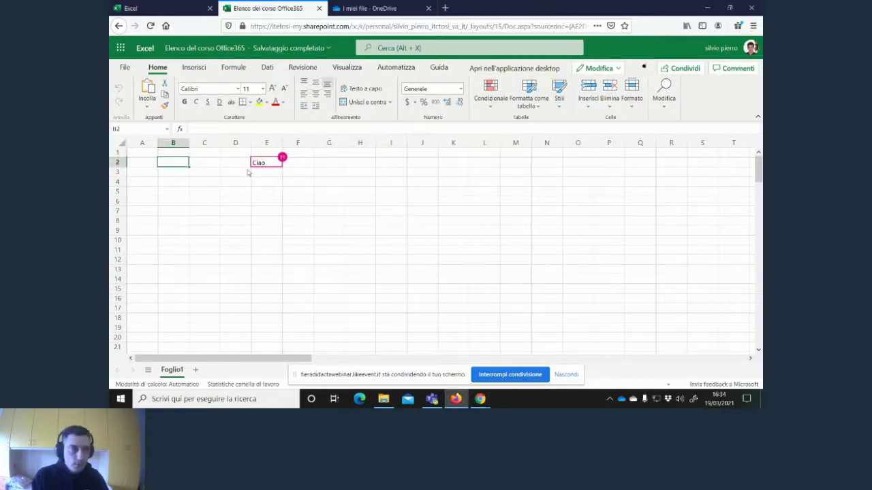
{"action": "mouse_move", "coordinate": [280, 160]}
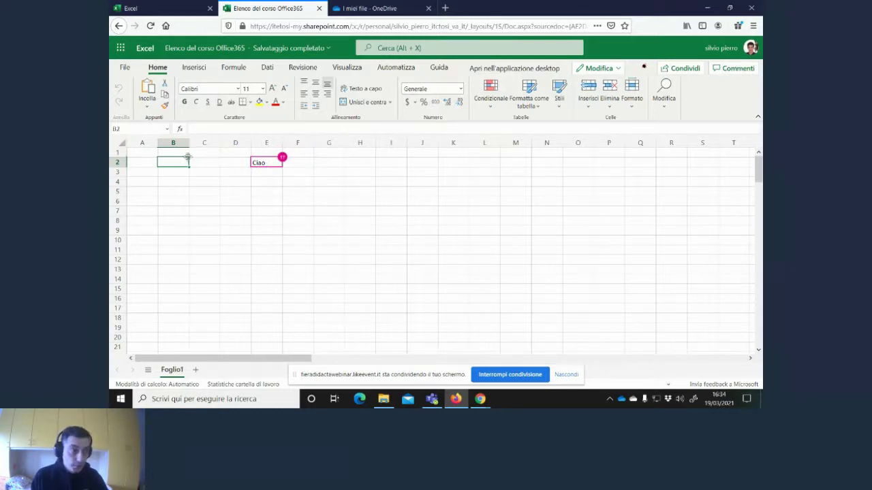
{"action": "type", "text": "qui dentro"}
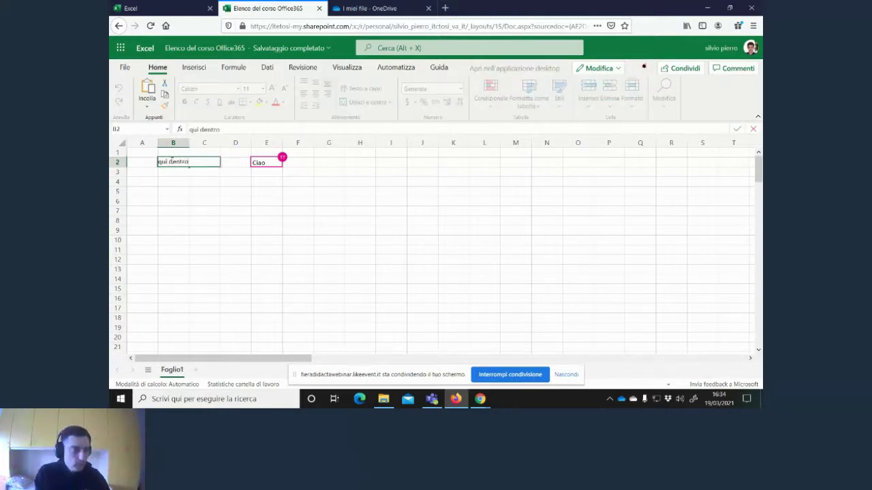
{"action": "key", "text": "Return"}
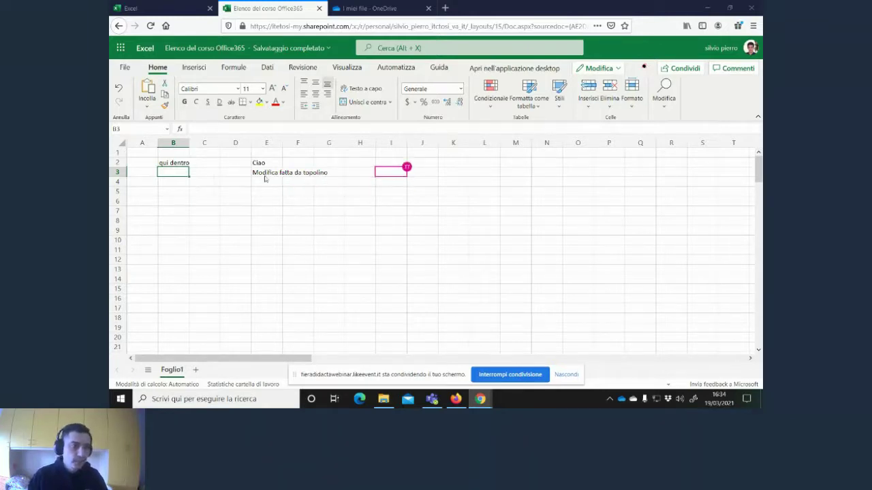
{"action": "mouse_move", "coordinate": [406, 172]}
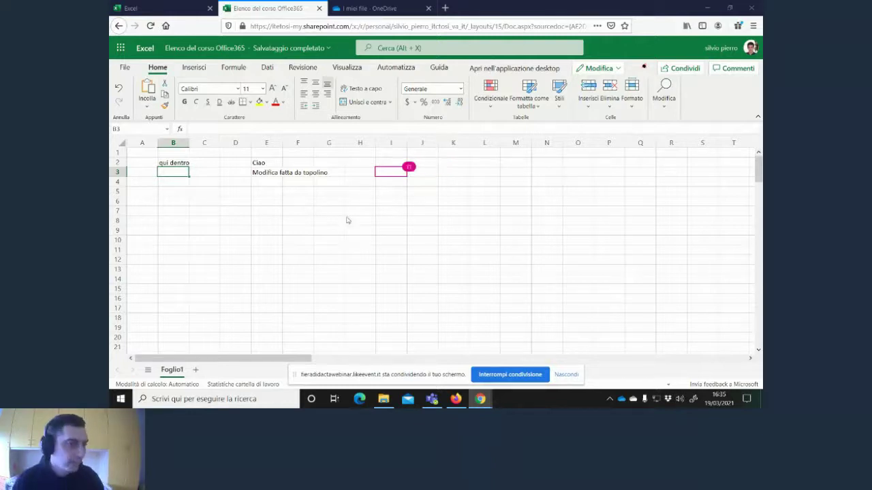
{"action": "left_click", "coordinate": [278, 201]}
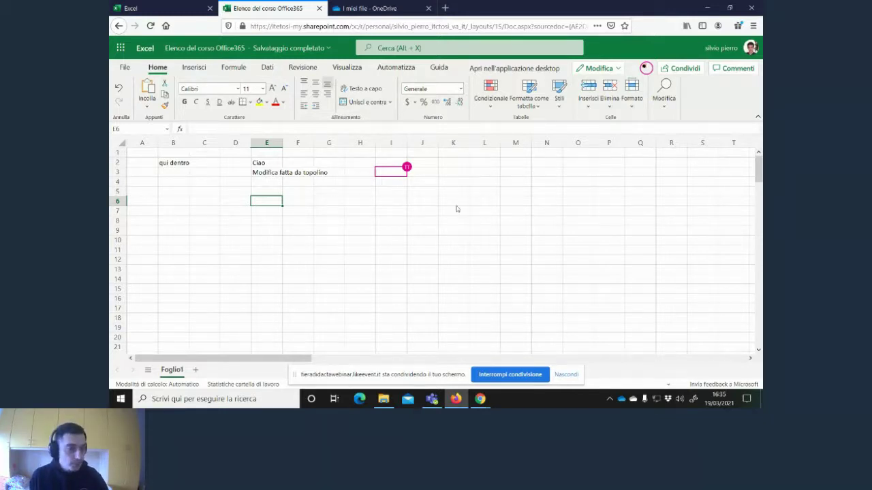
Switch to Microsoft Teams and look through the class teams and their group channels.
{"action": "left_click", "coordinate": [431, 399]}
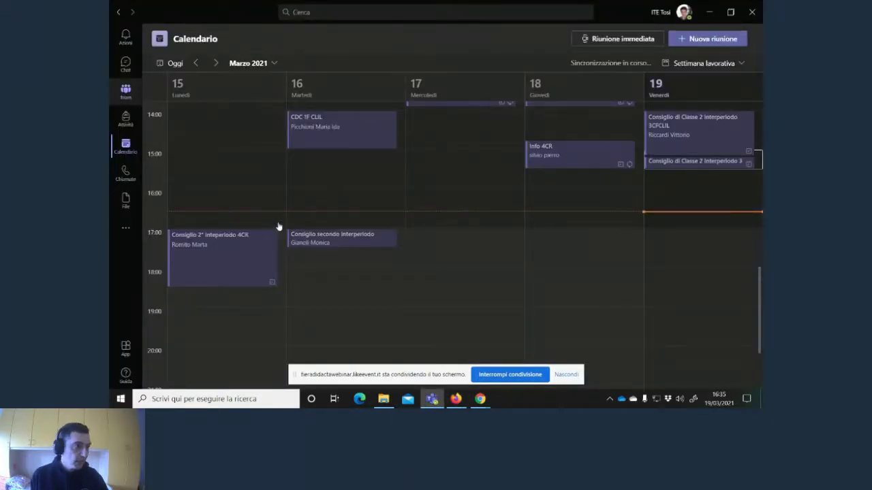
{"action": "key", "text": "ctrl+3"}
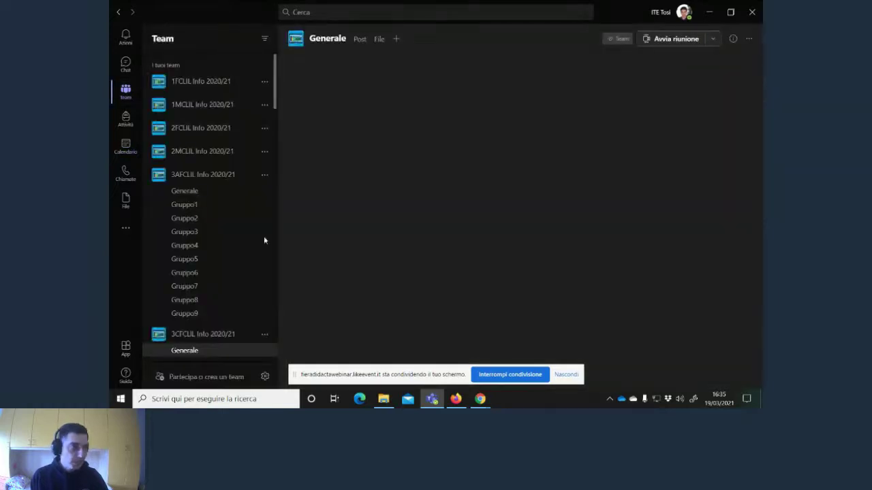
{"action": "left_click", "coordinate": [192, 218]}
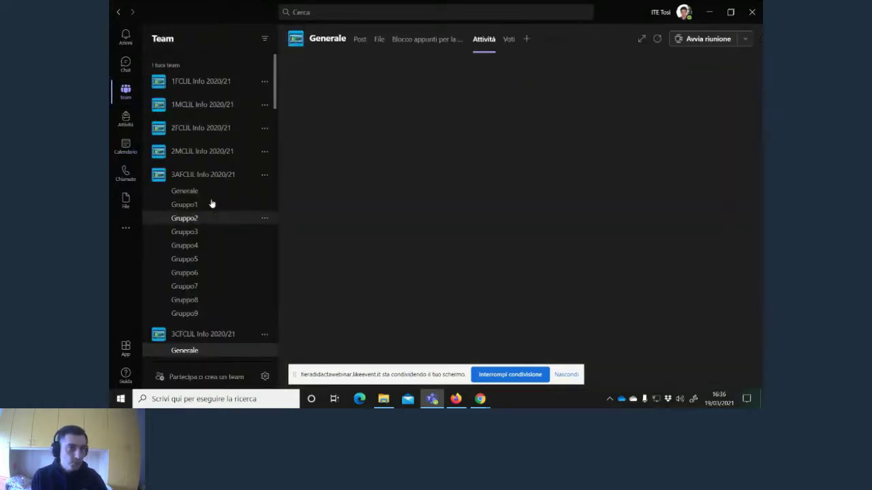
{"action": "scroll", "coordinate": [205, 208], "scroll_direction": "down", "scroll_amount": 3}
{"action": "scroll", "coordinate": [229, 204], "scroll_direction": "down", "scroll_amount": 1}
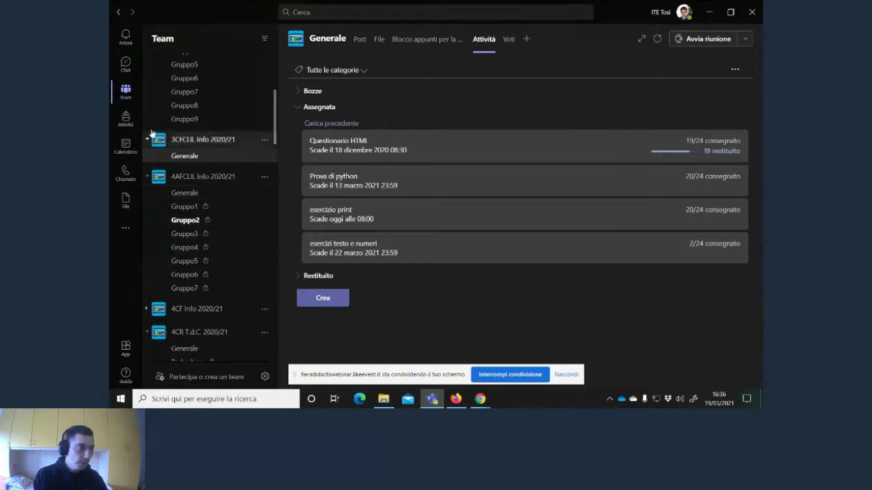
Switch to the Lezione teams.pptx presentation in PowerPoint and display its "Installazione" slide.
{"action": "left_click", "coordinate": [383, 398]}
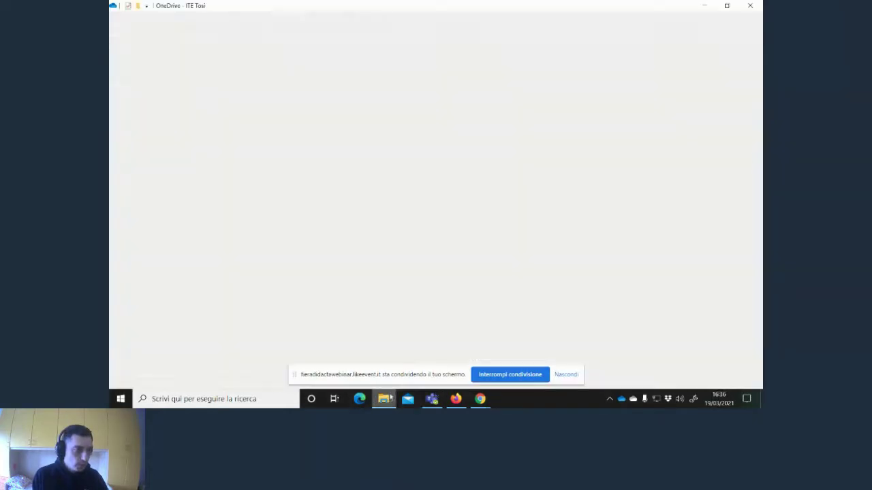
{"action": "key", "text": "alt+Tab"}
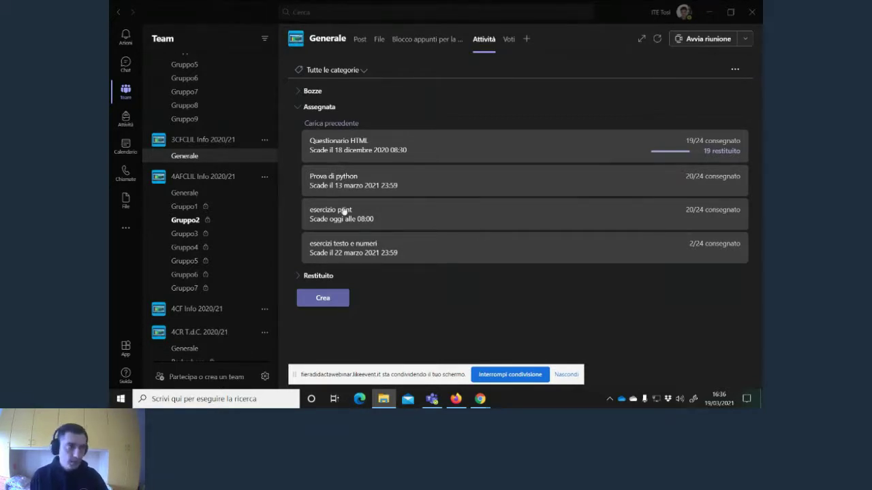
{"action": "left_click", "coordinate": [122, 262]}
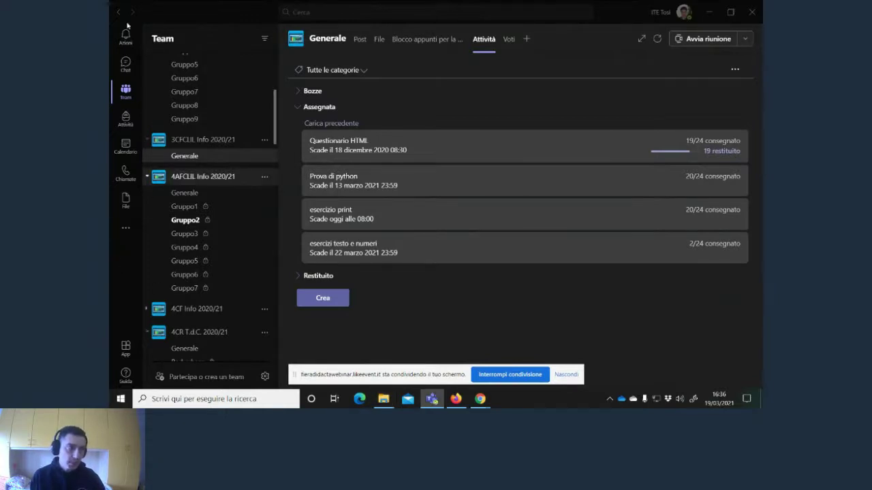
{"action": "left_click", "coordinate": [124, 57]}
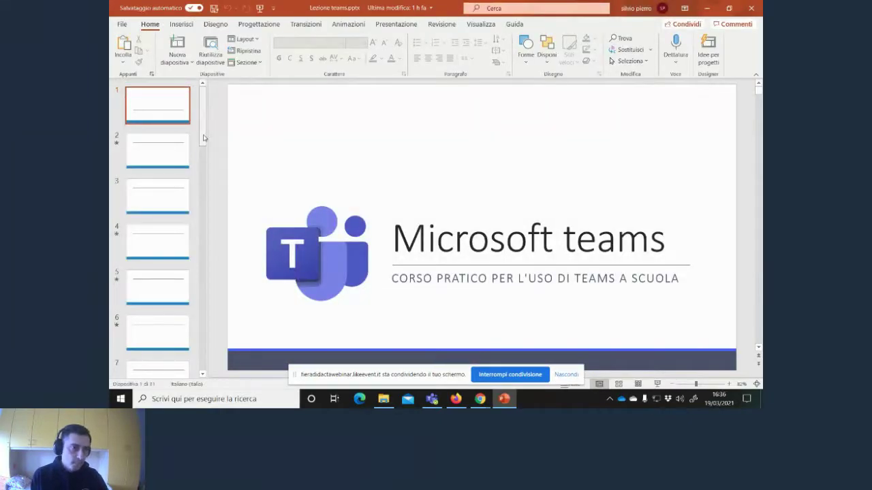
{"action": "scroll", "coordinate": [158, 244], "scroll_direction": "down", "scroll_amount": 2}
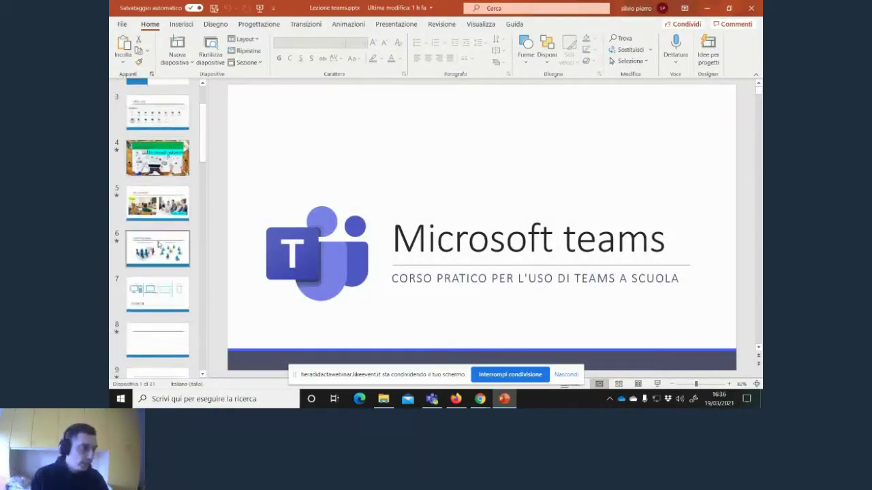
{"action": "scroll", "coordinate": [158, 244], "scroll_direction": "down", "scroll_amount": 6}
{"action": "left_click", "coordinate": [148, 153]}
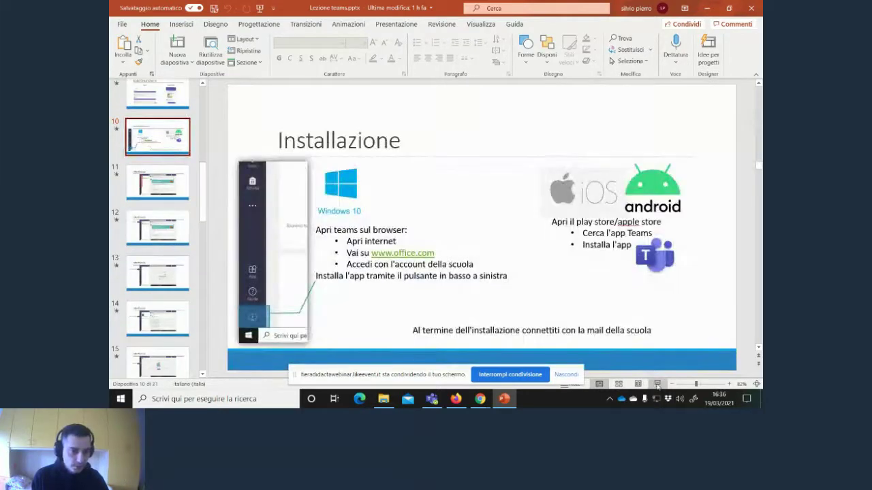
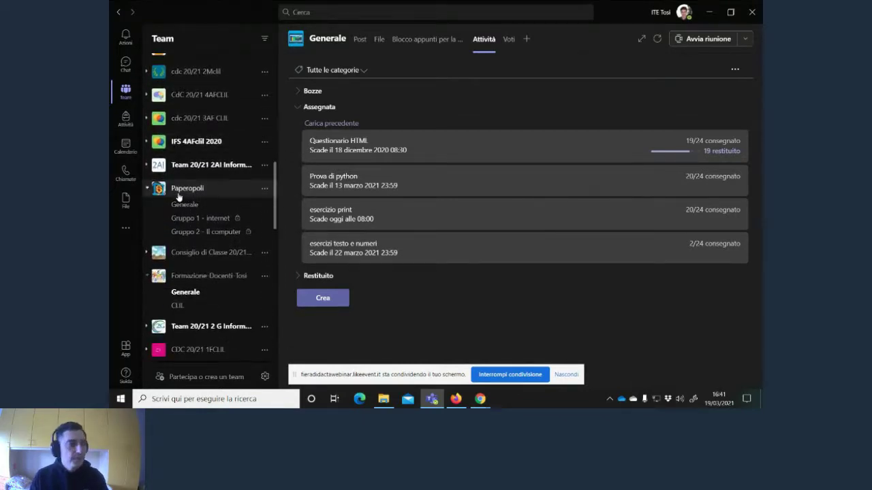
Switch to Microsoft Teams, collapse the Formazione-Docenti-Tosi team, and open the file list of Paperopoli's Generale channel.
{"action": "scroll", "coordinate": [178, 197], "scroll_direction": "down", "scroll_amount": 1}
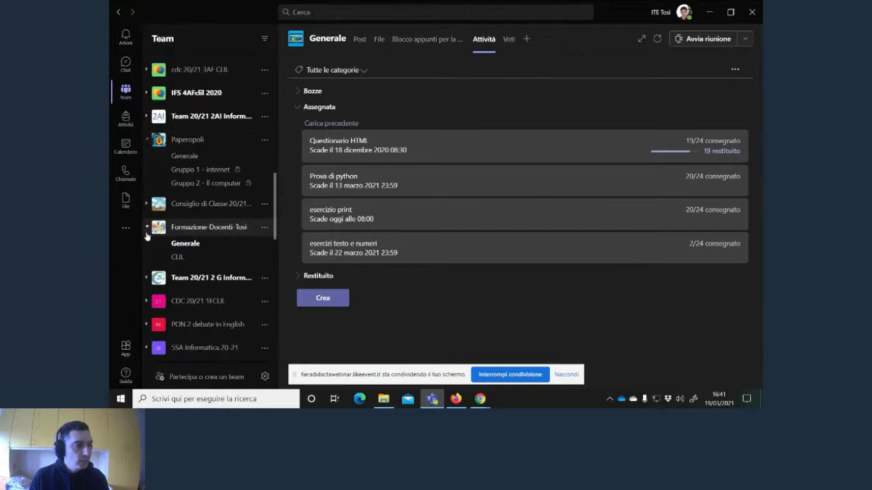
{"action": "left_click", "coordinate": [147, 231]}
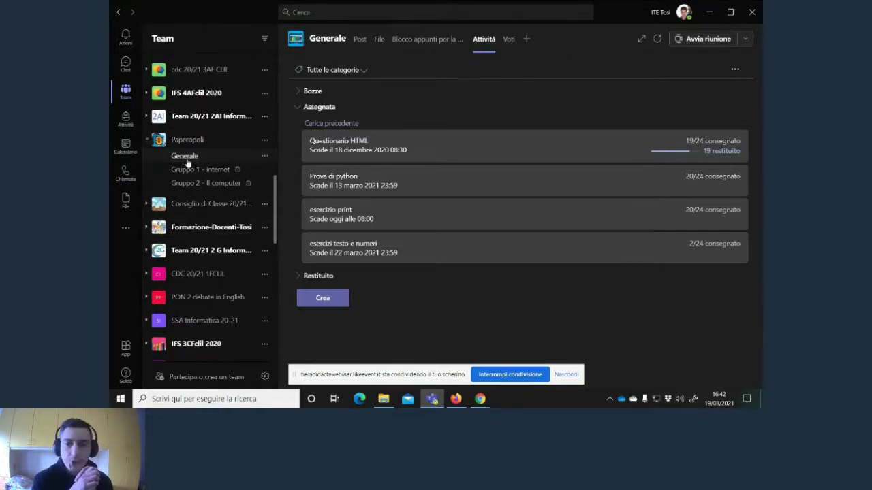
{"action": "left_click", "coordinate": [186, 161]}
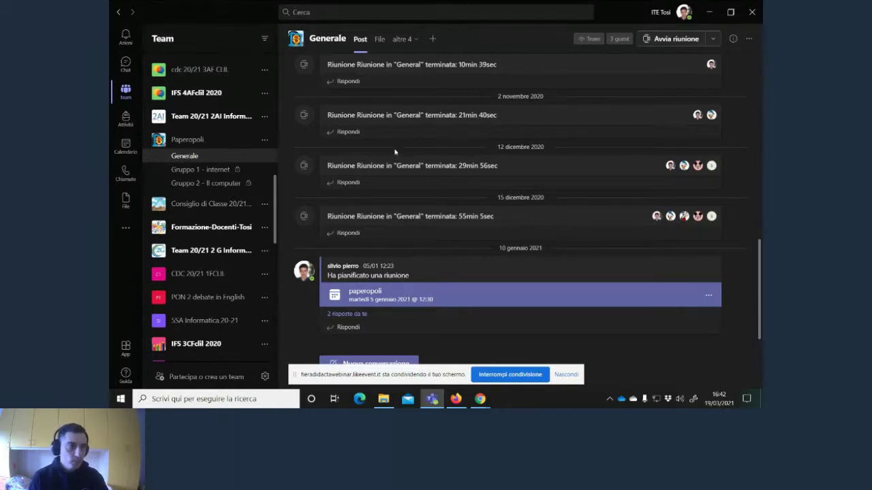
{"action": "left_click", "coordinate": [374, 50]}
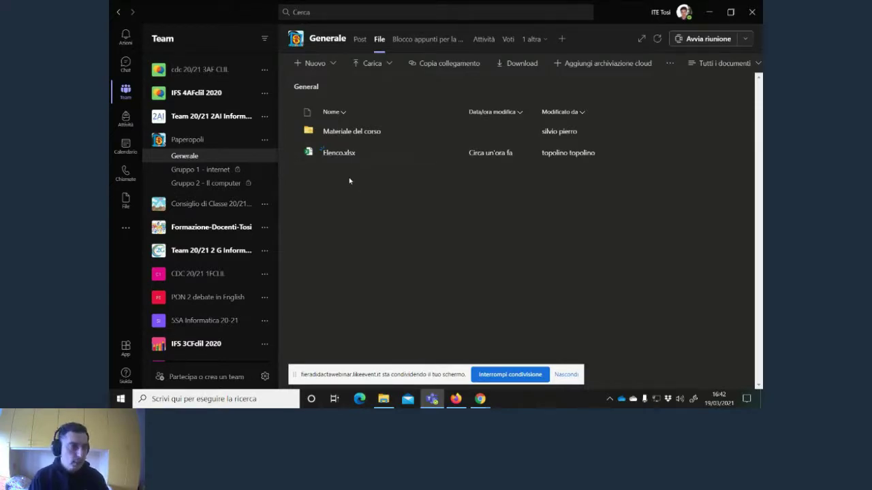
Switch to File Explorer and open the ECDL folder inside Lezioni on OneDrive - ITE Tosi.
{"action": "left_click", "coordinate": [383, 398]}
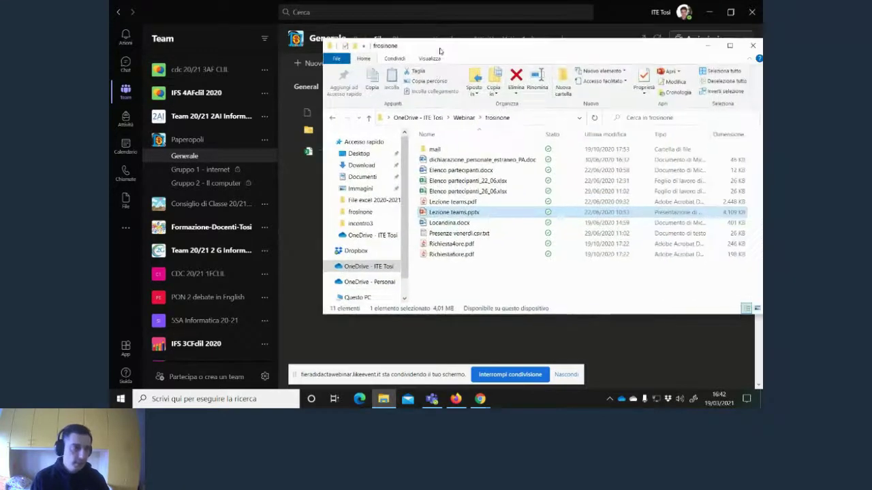
{"action": "left_click", "coordinate": [436, 117]}
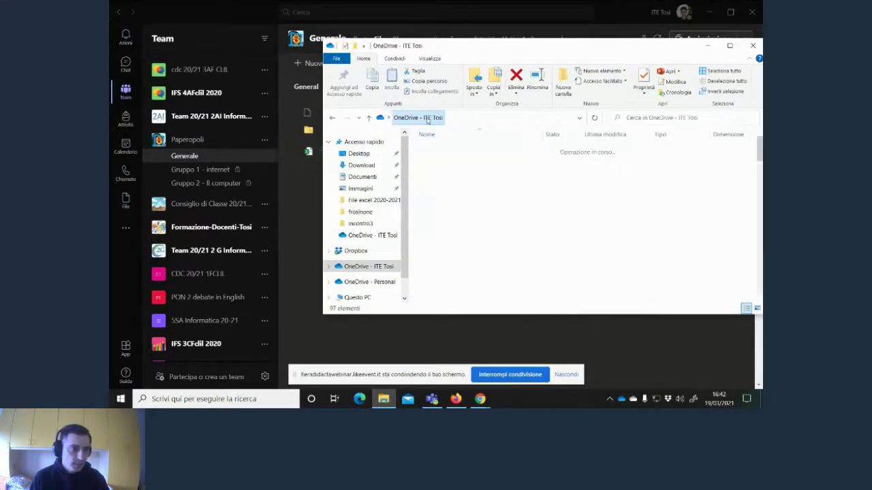
{"action": "scroll", "coordinate": [526, 204], "scroll_direction": "down", "scroll_amount": 4}
{"action": "scroll", "coordinate": [526, 205], "scroll_direction": "up", "scroll_amount": 4}
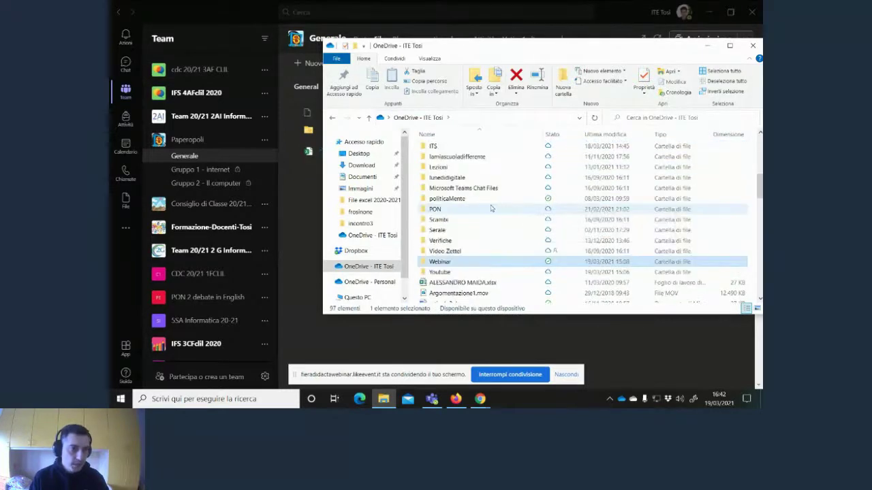
{"action": "double_click", "coordinate": [452, 170]}
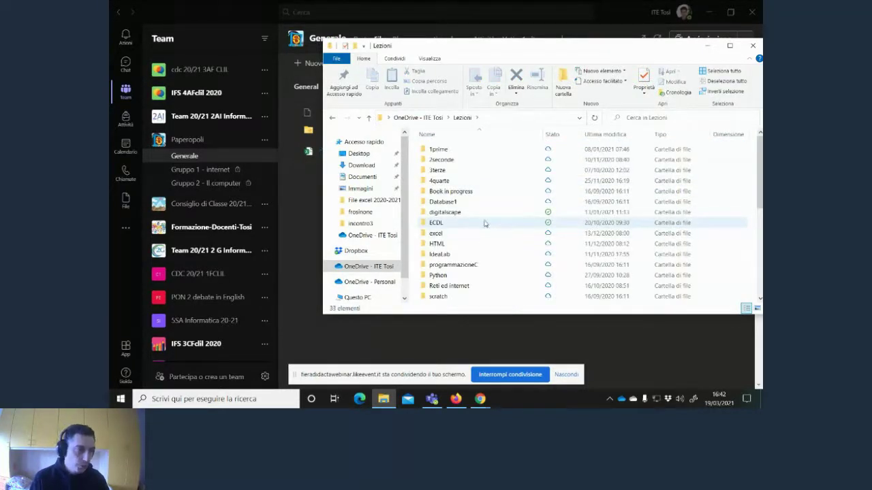
{"action": "scroll", "coordinate": [470, 204], "scroll_direction": "down", "scroll_amount": 1}
{"action": "double_click", "coordinate": [463, 194]}
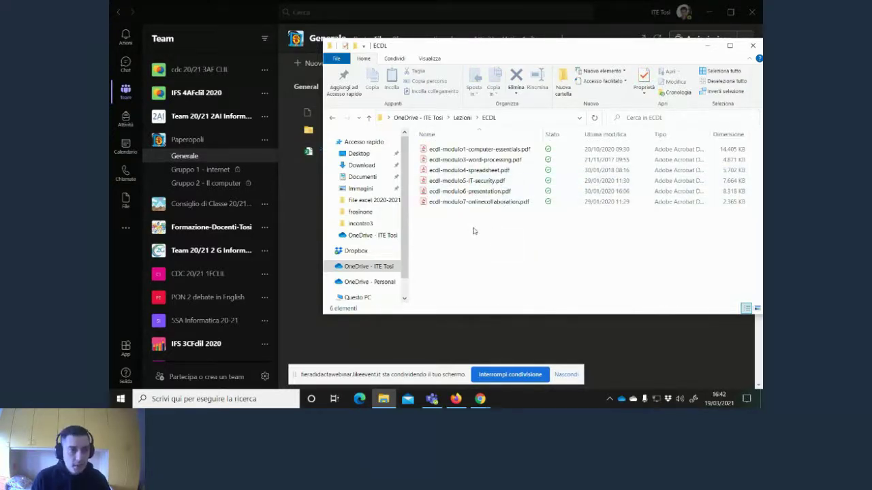
Place the File Explorer window beside the channel's file list and upload ecdl-modulo3-word-processing.pdf to the Generale channel in Teams.
{"action": "left_click", "coordinate": [459, 160]}
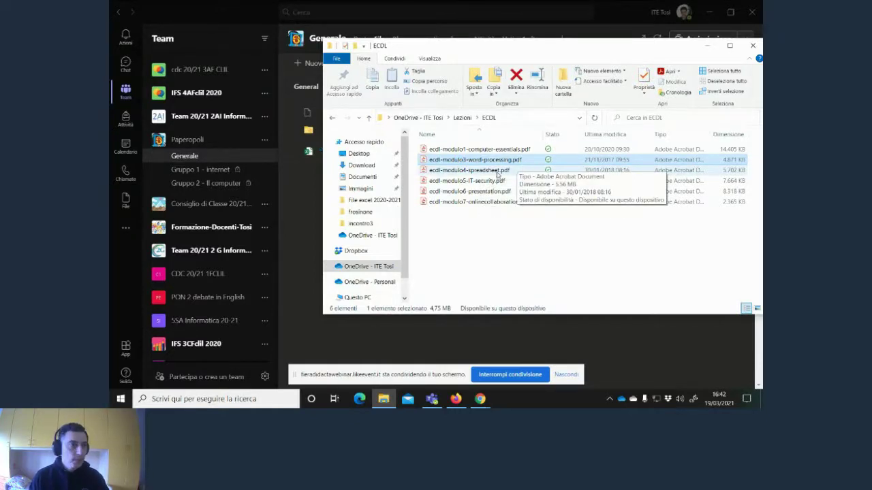
{"action": "left_click_drag", "start_coordinate": [489, 49], "coordinate": [622, 43]}
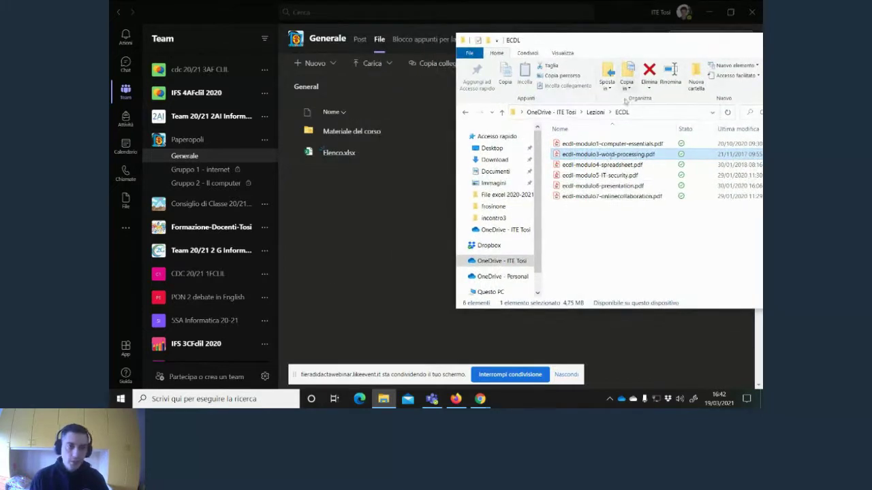
{"action": "left_click_drag", "start_coordinate": [608, 155], "coordinate": [350, 214]}
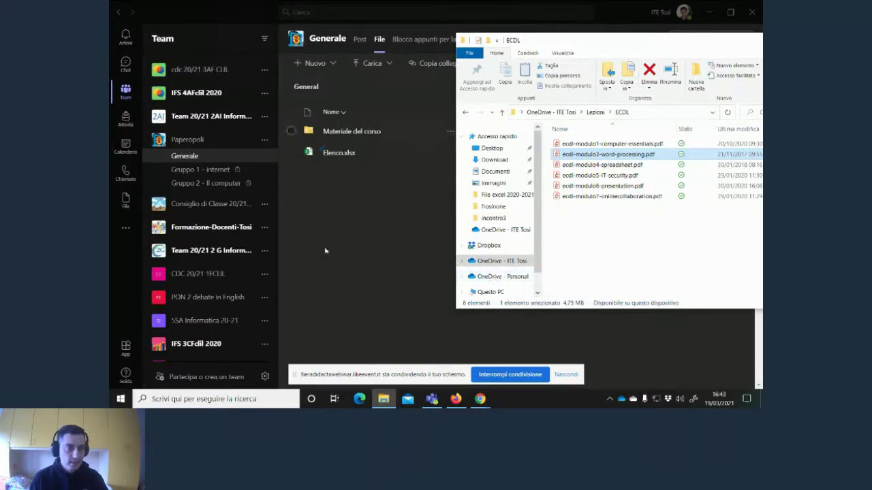
{"action": "left_click", "coordinate": [356, 267]}
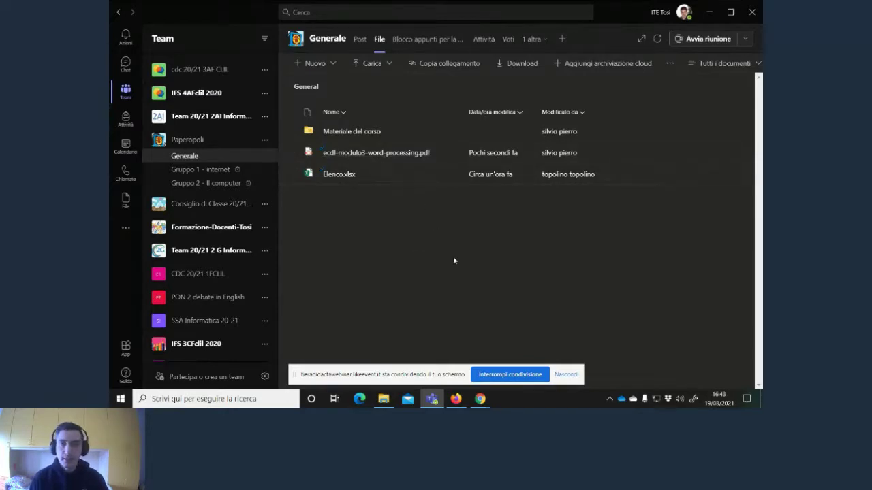
Open the channel's "Materiale del corso" folder, switch to File Explorer, and look through the OneDrive Lezioni folder.
{"action": "mouse_move", "coordinate": [456, 397]}
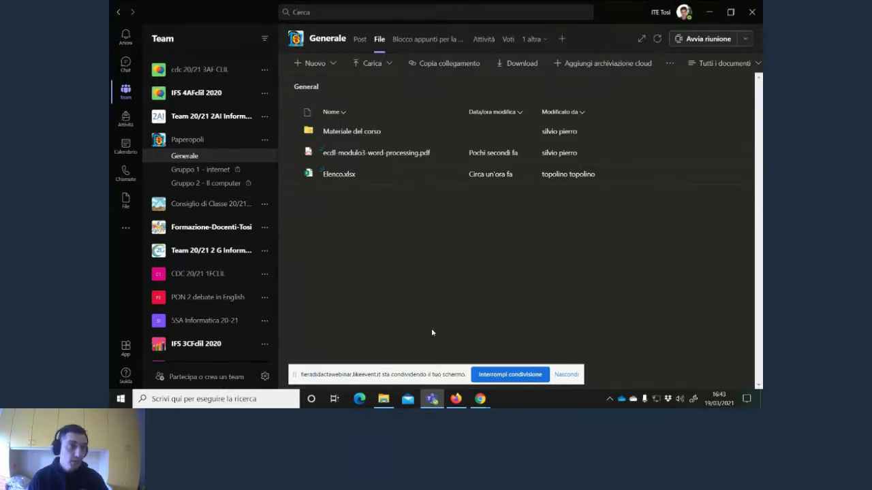
{"action": "left_click", "coordinate": [337, 136]}
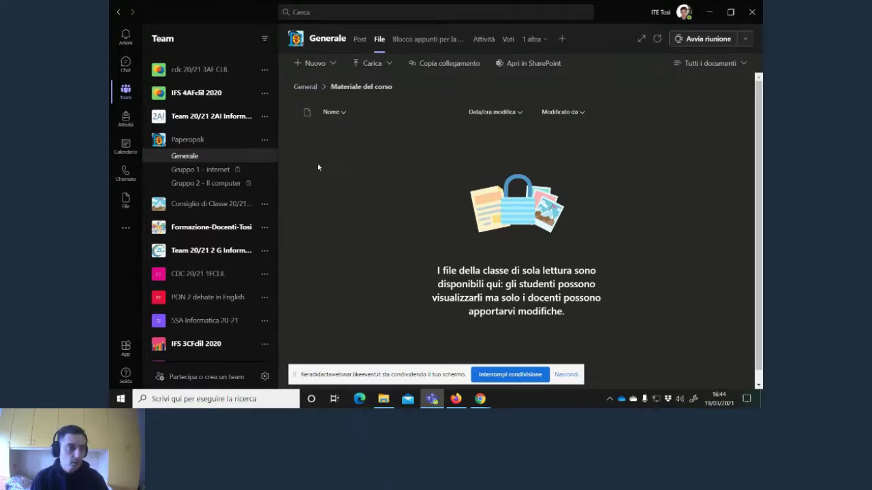
{"action": "left_click", "coordinate": [384, 399]}
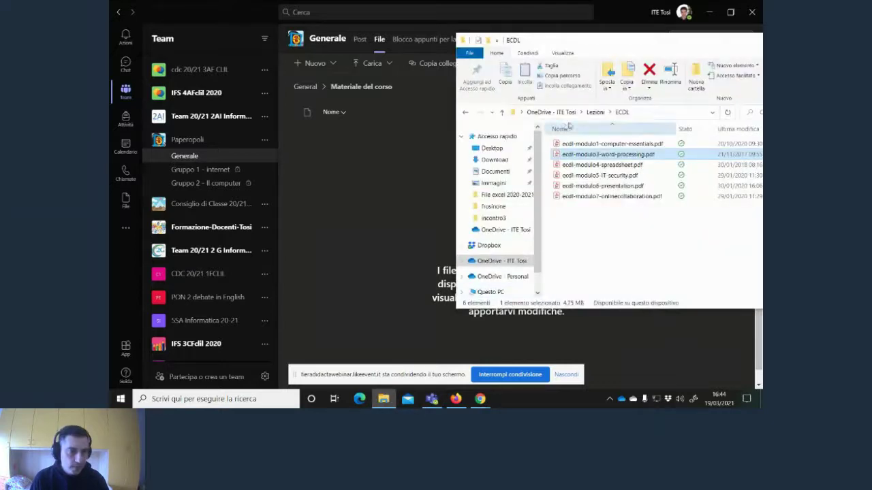
{"action": "left_click", "coordinate": [596, 111]}
{"action": "scroll", "coordinate": [622, 211], "scroll_direction": "down", "scroll_amount": 5}
{"action": "scroll", "coordinate": [622, 213], "scroll_direction": "down", "scroll_amount": 1}
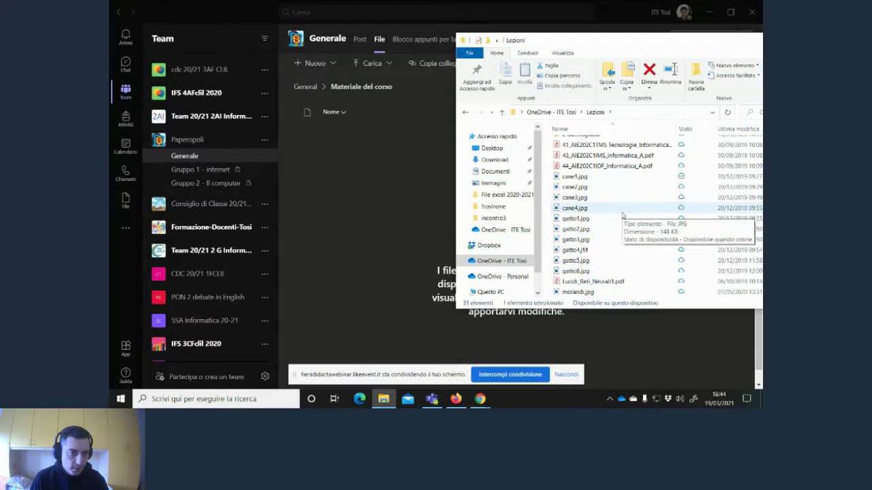
{"action": "scroll", "coordinate": [622, 213], "scroll_direction": "up", "scroll_amount": 6}
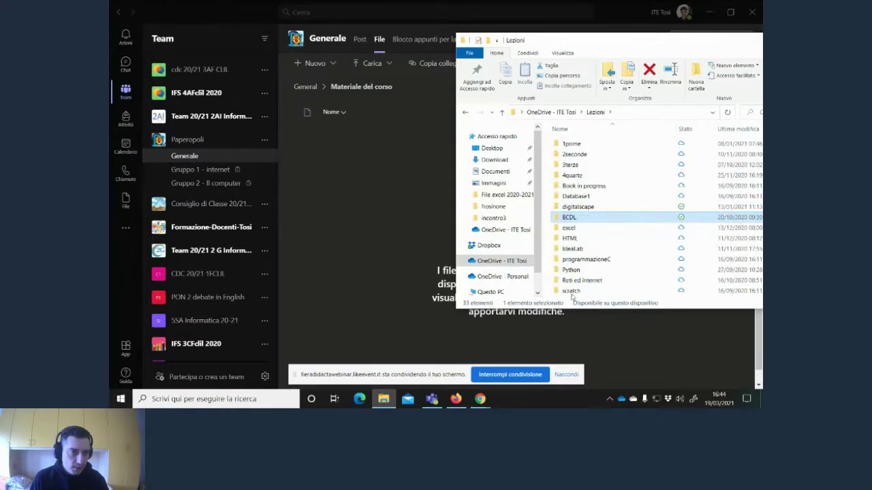
Upload "Esercizio per casa.xlsx" from the OneDrive - ITE Tosi root folder to the "Materiale del corso" folder in Teams.
{"action": "left_click", "coordinate": [550, 111]}
{"action": "scroll", "coordinate": [633, 230], "scroll_direction": "down", "scroll_amount": 10}
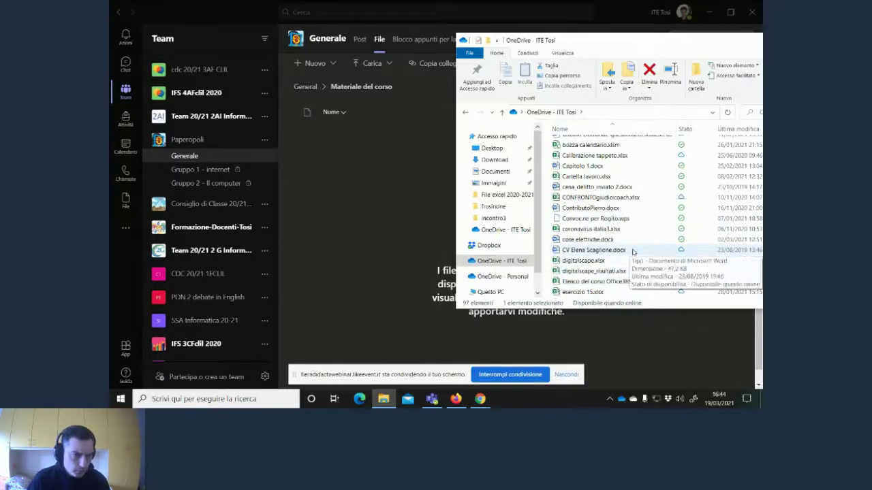
{"action": "scroll", "coordinate": [637, 254], "scroll_direction": "down", "scroll_amount": 2}
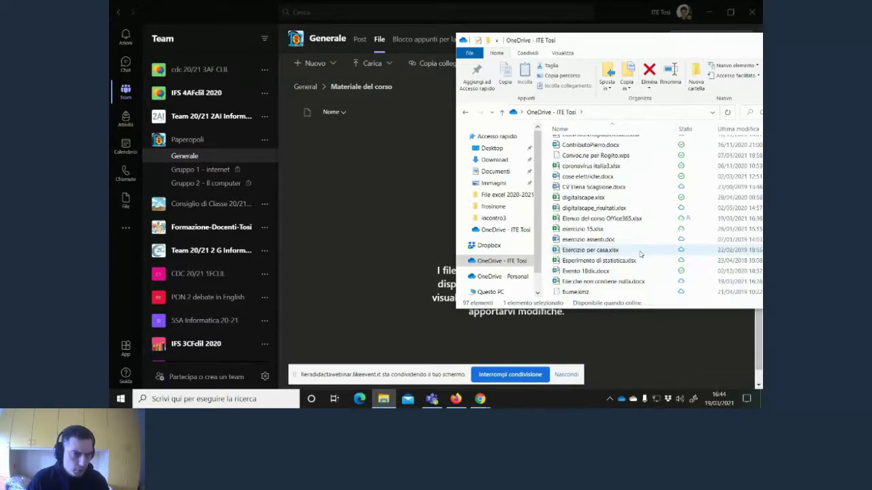
{"action": "left_click_drag", "start_coordinate": [613, 252], "coordinate": [399, 222]}
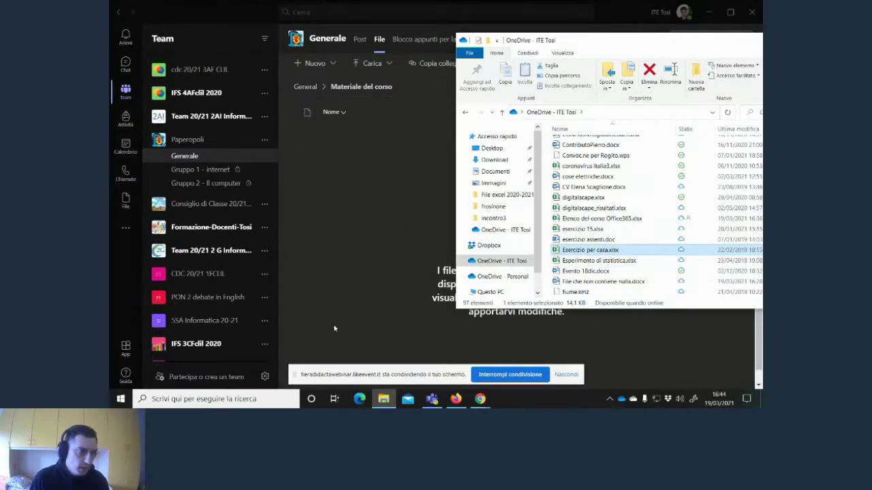
{"action": "left_click", "coordinate": [359, 331]}
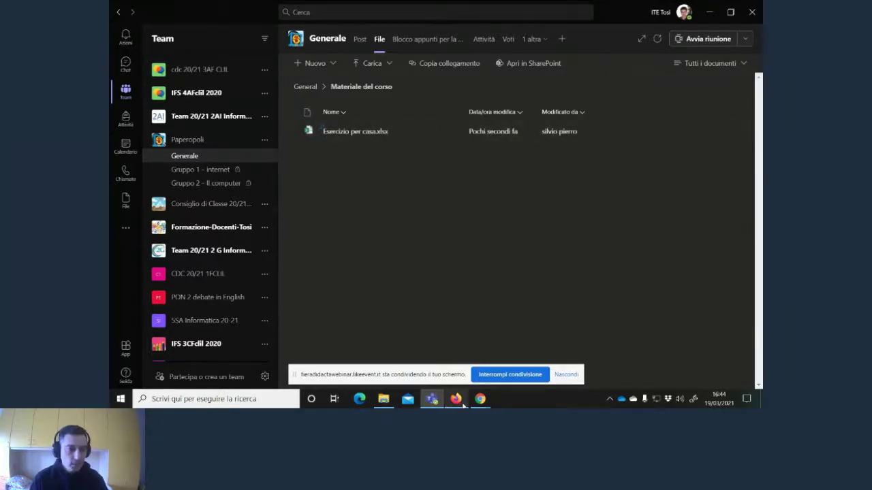
Minimize the teacher's Teams window, switch to the student's Teams session in Chrome, maximize it, and open the Paperopoli team.
{"action": "left_click", "coordinate": [708, 14]}
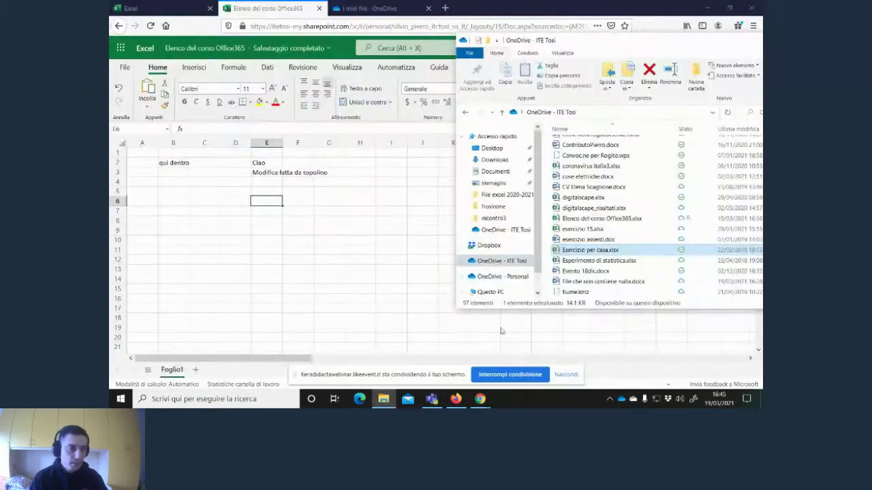
{"action": "mouse_move", "coordinate": [480, 399]}
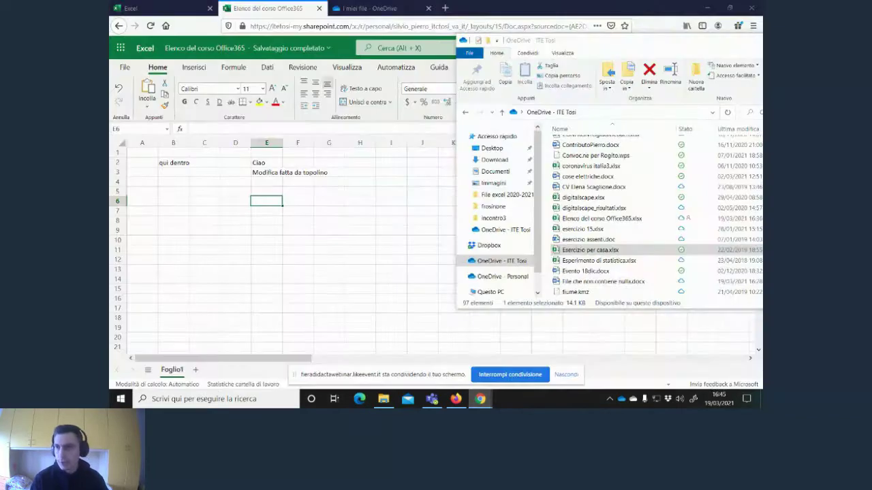
{"action": "left_click", "coordinate": [480, 400]}
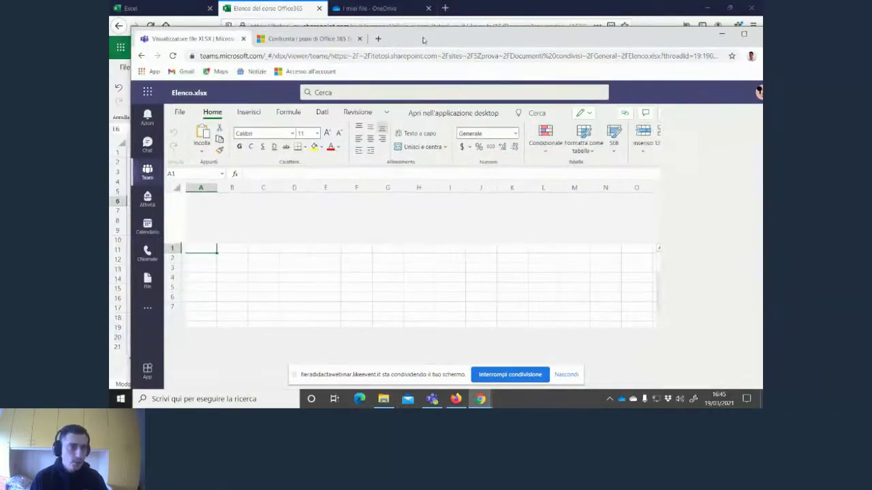
{"action": "double_click", "coordinate": [711, 42]}
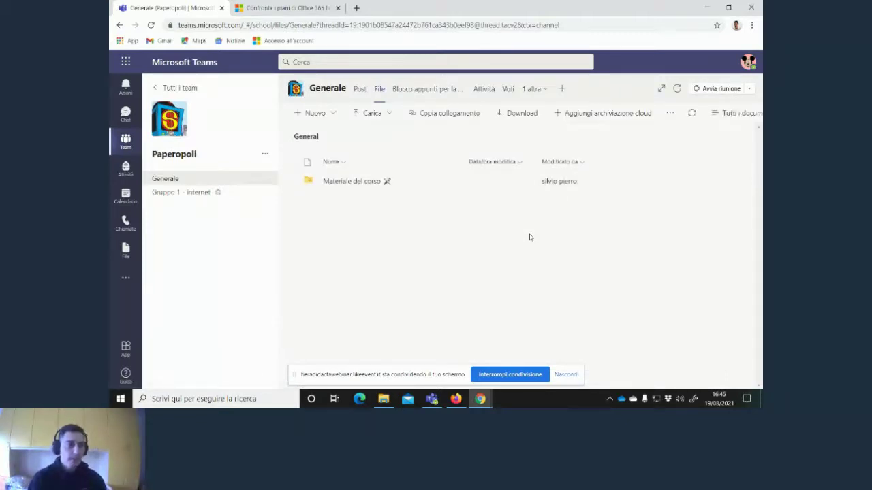
{"action": "left_click", "coordinate": [133, 147]}
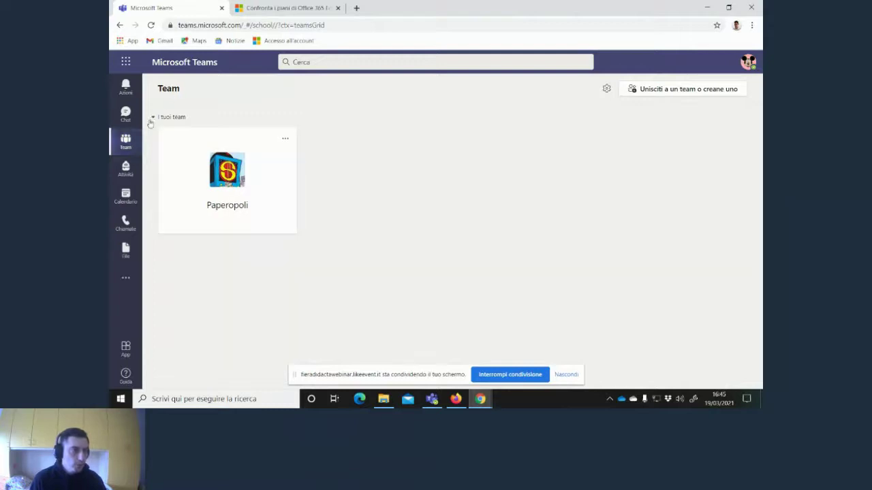
{"action": "left_click", "coordinate": [235, 198]}
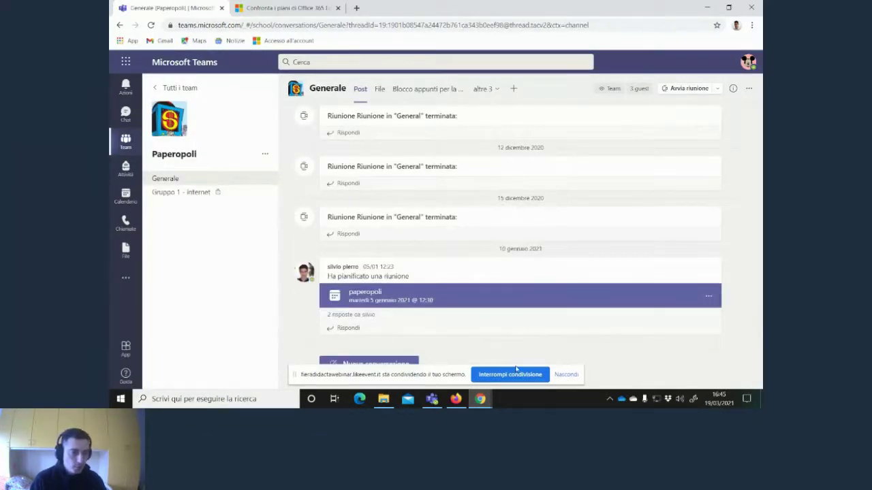
Hide the screen-sharing bar and post the message "Ciao, sono topolino" as a new conversation in the Generale channel.
{"action": "left_click", "coordinate": [564, 375]}
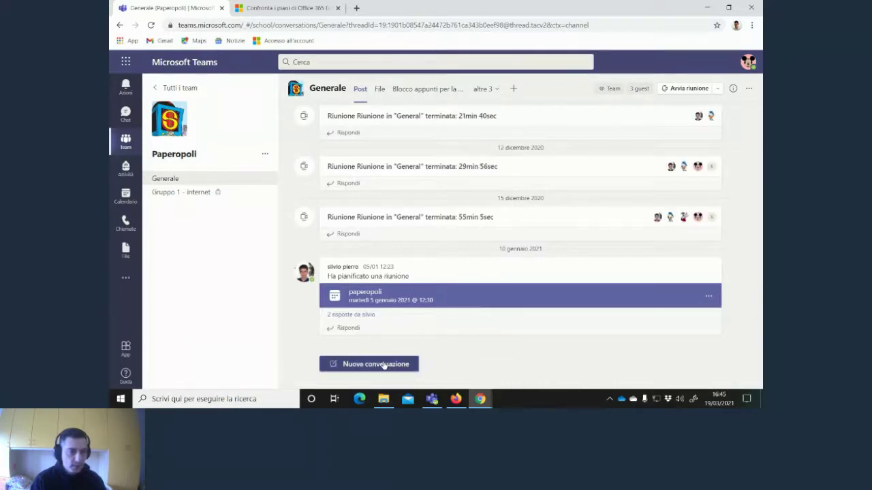
{"action": "left_click", "coordinate": [384, 365]}
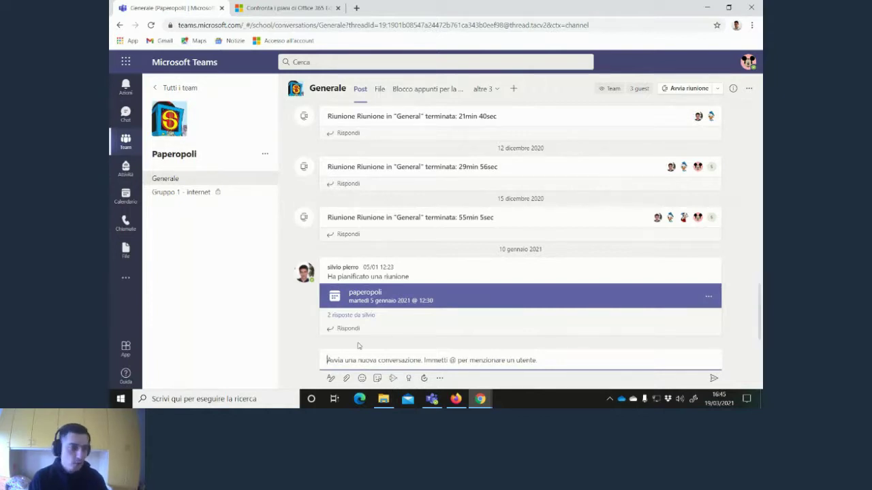
{"action": "type", "text": "Cia"}
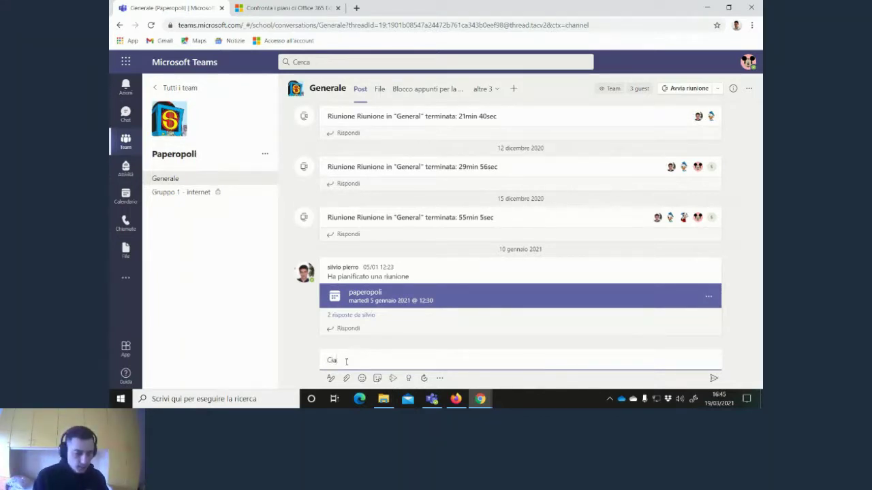
{"action": "type", "text": "o, sono topo"}
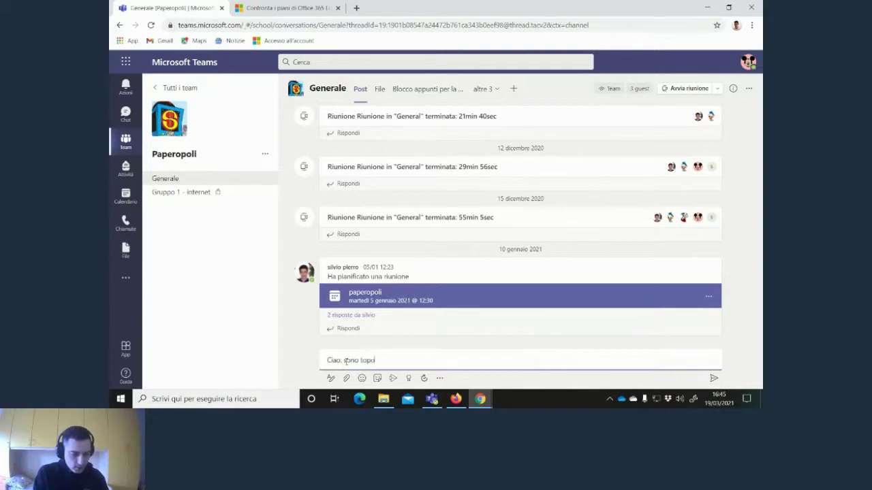
{"action": "type", "text": "lino"}
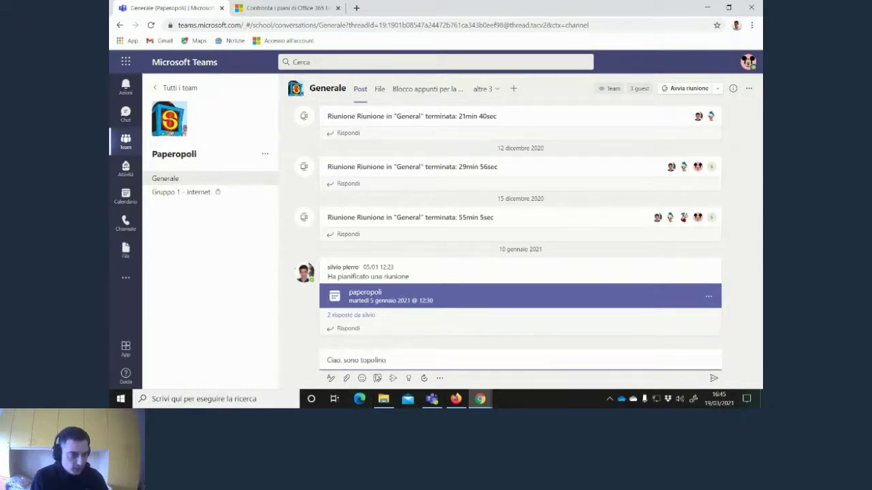
{"action": "key", "text": "Return"}
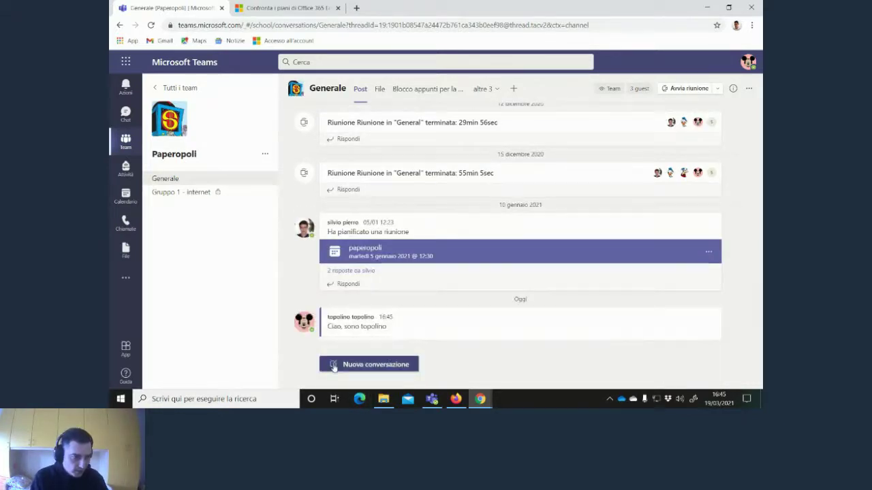
Post the antlered orange rabbit sticker from the "Amici mostro" set as a new conversation in the Generale channel.
{"action": "left_click", "coordinate": [388, 361]}
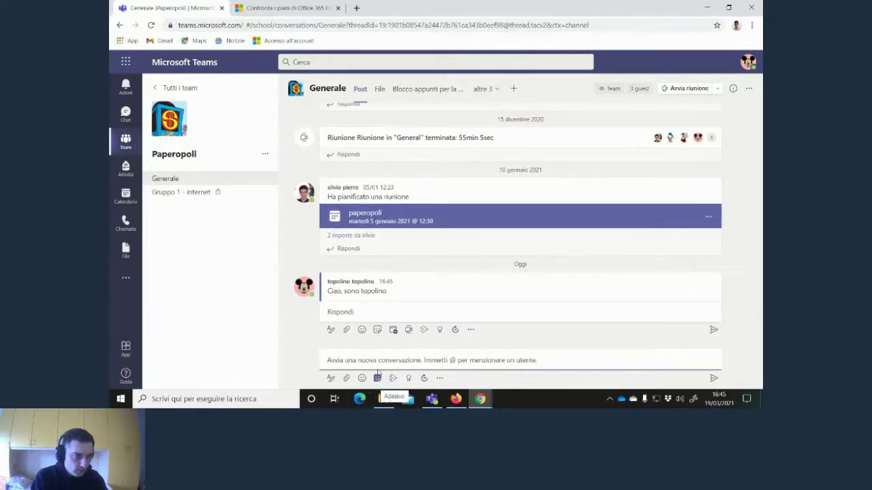
{"action": "left_click", "coordinate": [377, 376]}
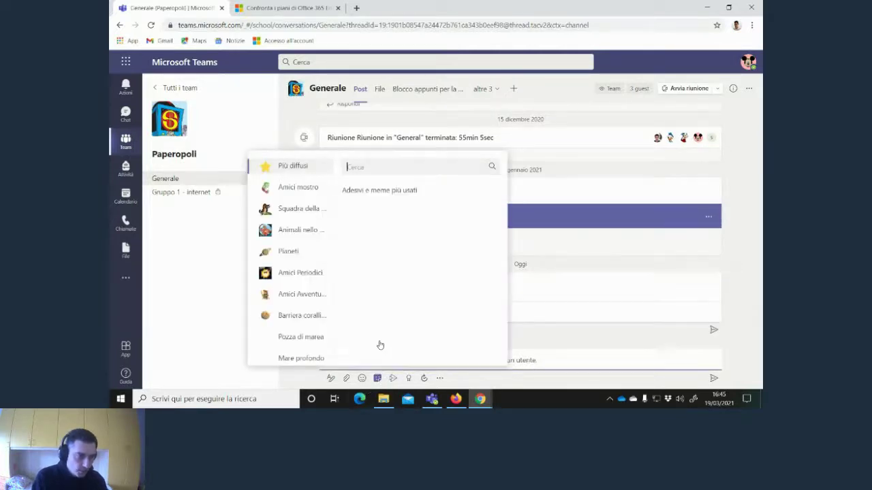
{"action": "left_click", "coordinate": [297, 189]}
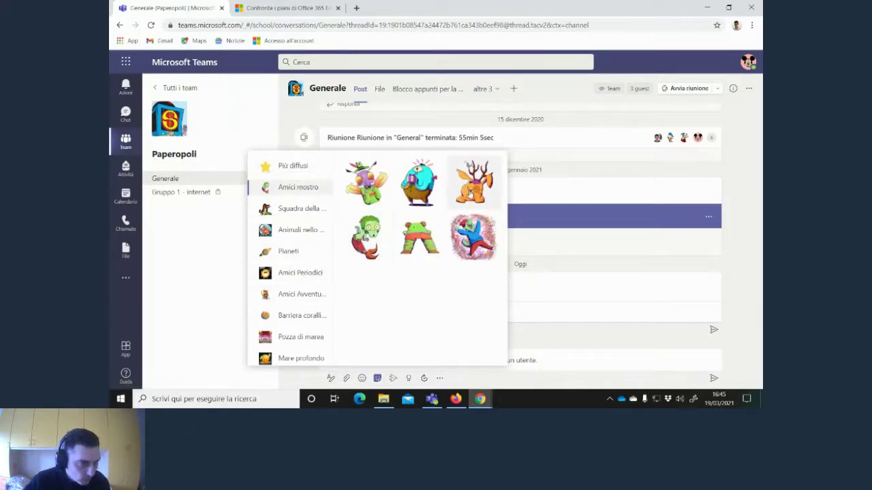
{"action": "left_click", "coordinate": [470, 184]}
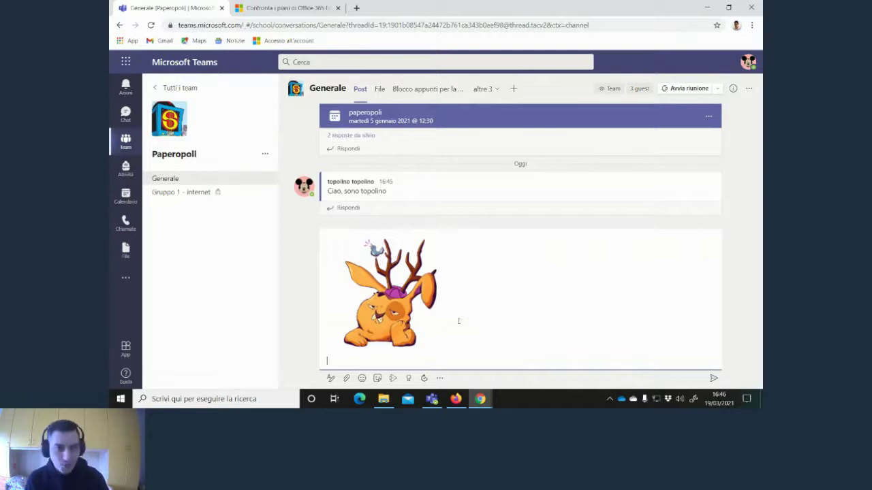
{"action": "left_click", "coordinate": [713, 378]}
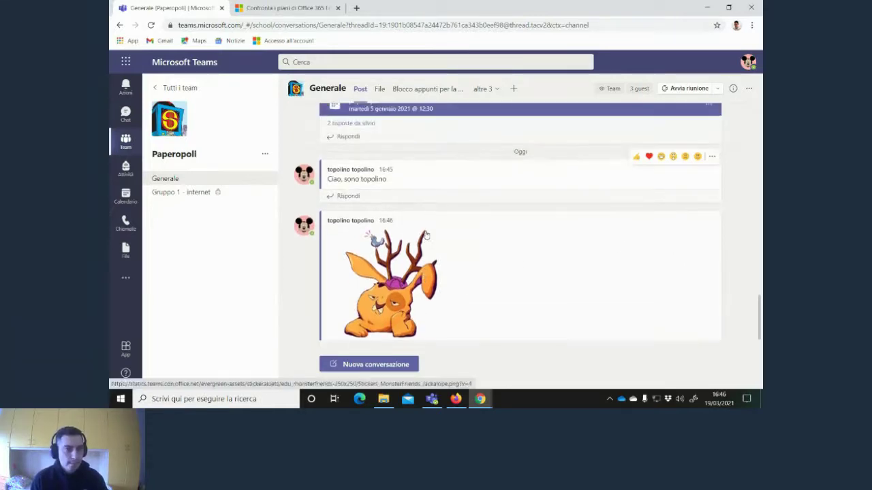
{"action": "scroll", "coordinate": [428, 242], "scroll_direction": "up", "scroll_amount": 2}
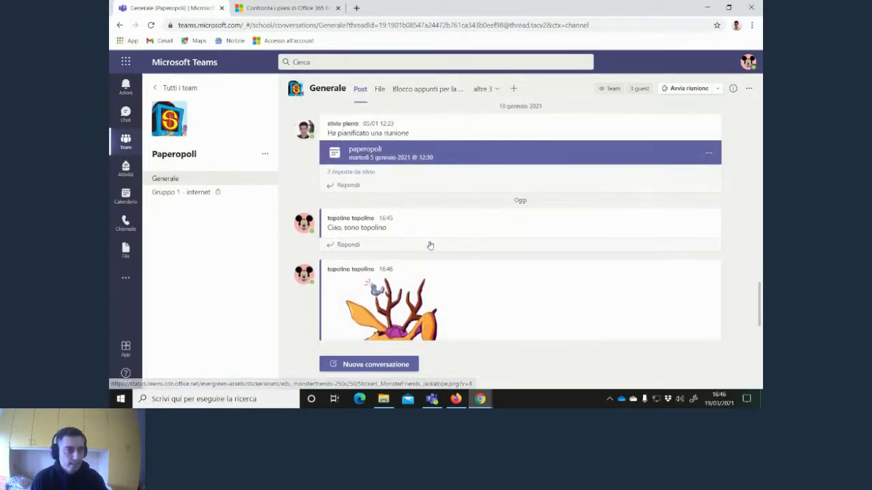
View ecdl-modulo3-word-processing.pdf from the Generale channel's files as the student, and close it.
{"action": "left_click", "coordinate": [379, 90]}
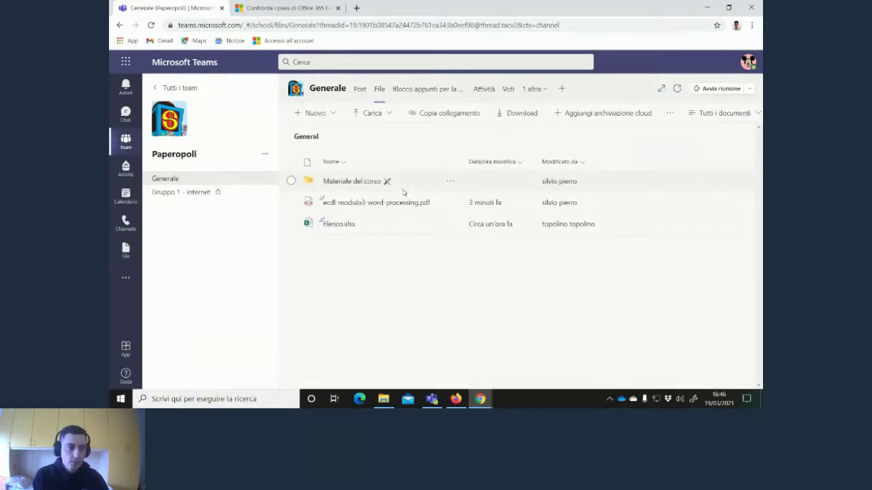
{"action": "left_click", "coordinate": [363, 204]}
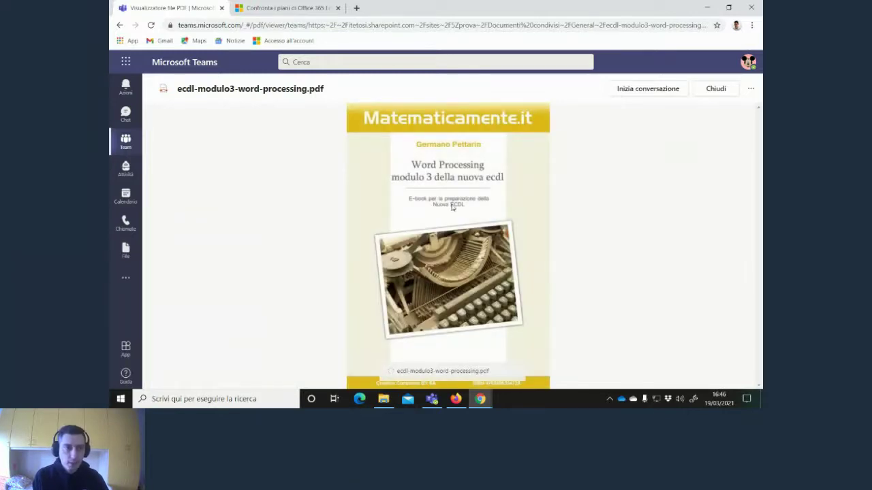
{"action": "left_click", "coordinate": [710, 91]}
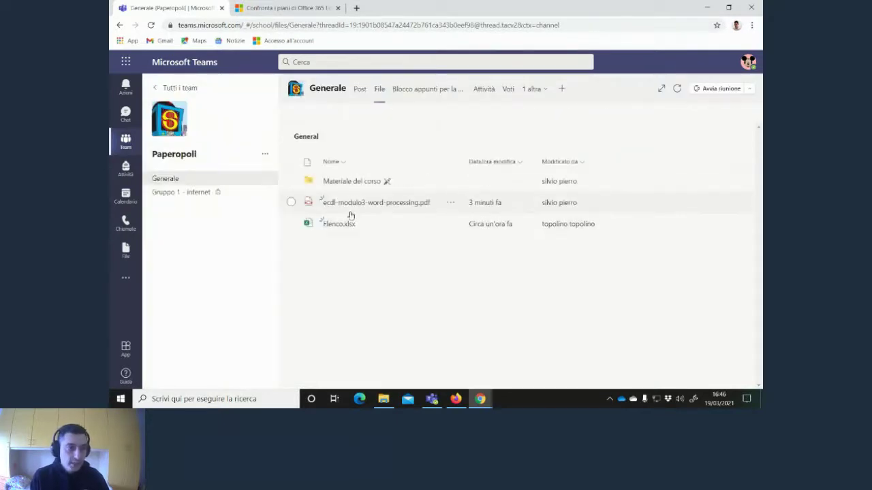
Open Elenco.xlsx from the channel's files and enter "Modifica fatta da topolino" in cell D3.
{"action": "left_click", "coordinate": [339, 225]}
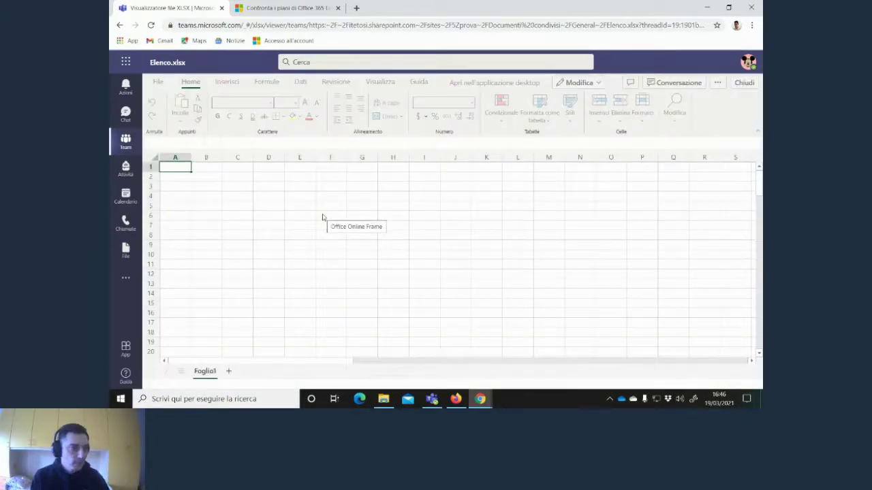
{"action": "left_click", "coordinate": [264, 186]}
{"action": "type", "text": "Mod"}
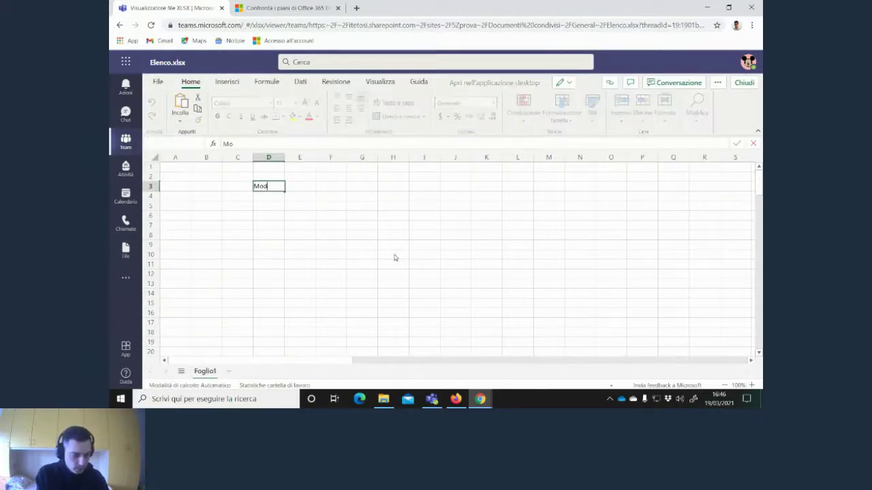
{"action": "type", "text": "ifica fatta da topolino"}
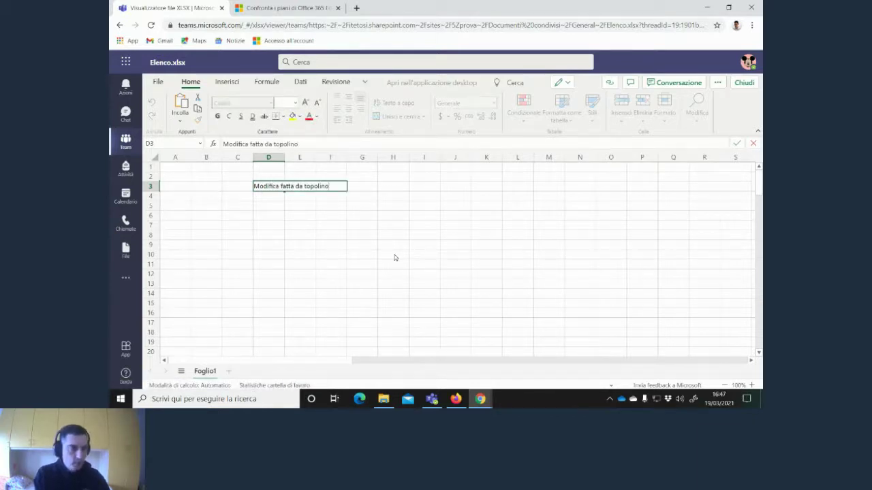
{"action": "key", "text": "Return"}
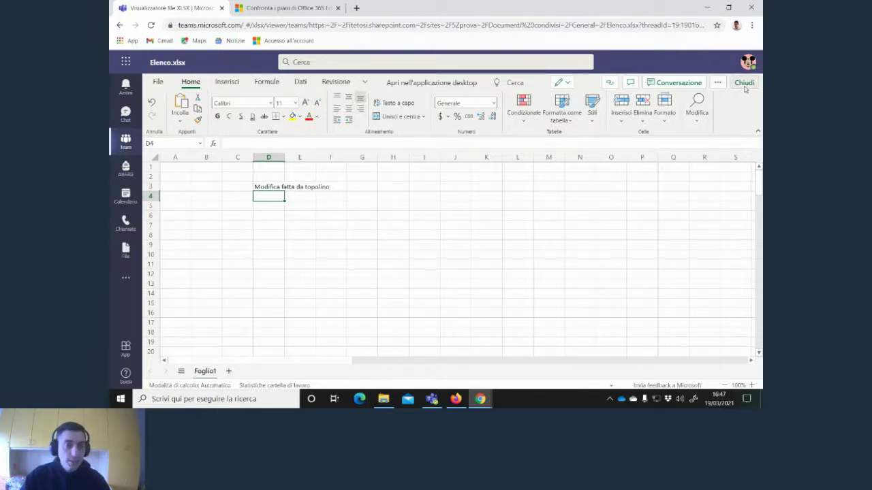
Look at the file commands and recent documents for Elenco.xlsx, return to the sheet, and close the workbook.
{"action": "left_click", "coordinate": [156, 82]}
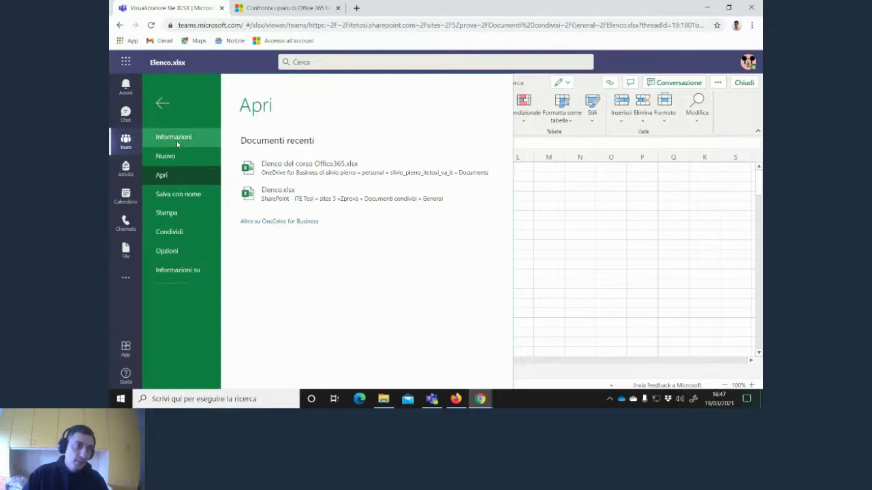
{"action": "left_click", "coordinate": [160, 104]}
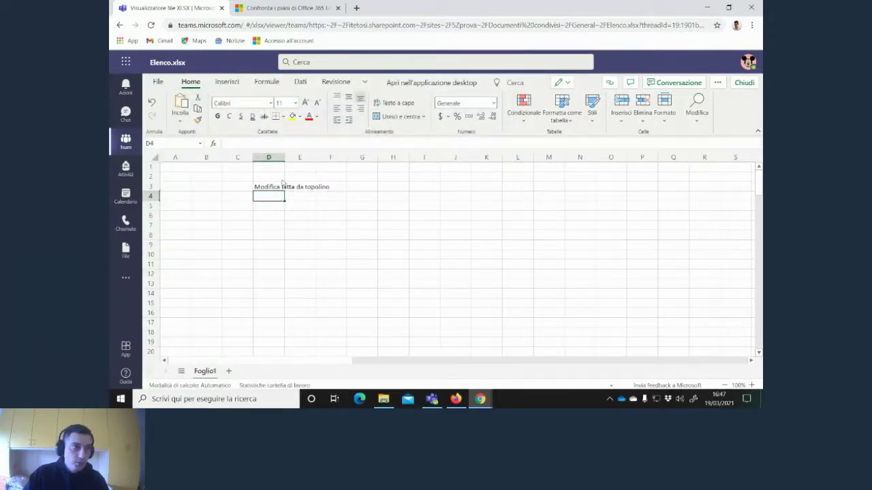
{"action": "left_click", "coordinate": [304, 217]}
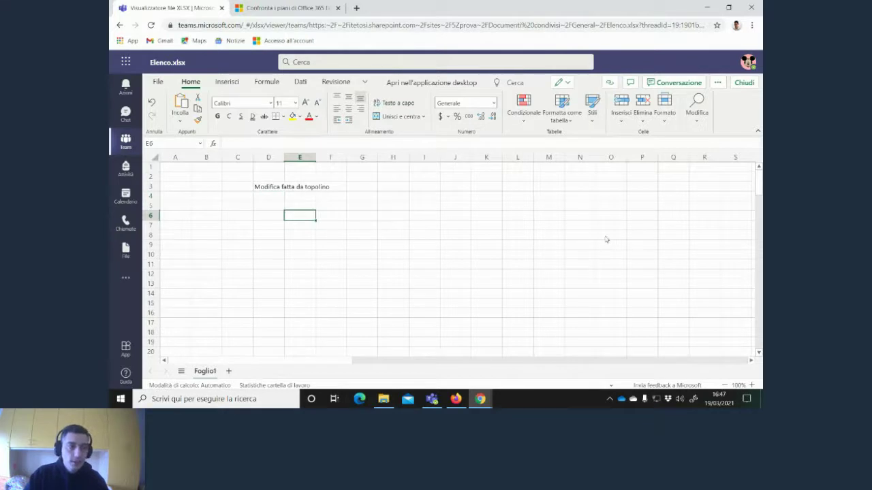
{"action": "left_click", "coordinate": [554, 227]}
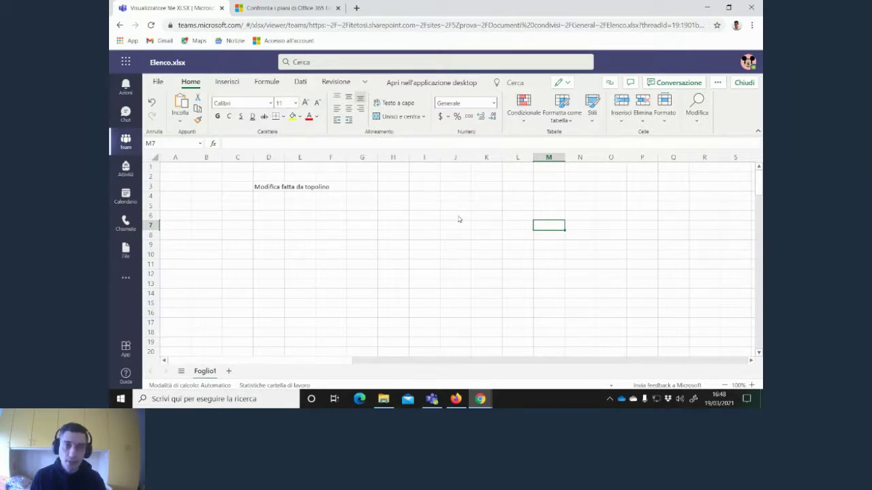
{"action": "left_click", "coordinate": [744, 82]}
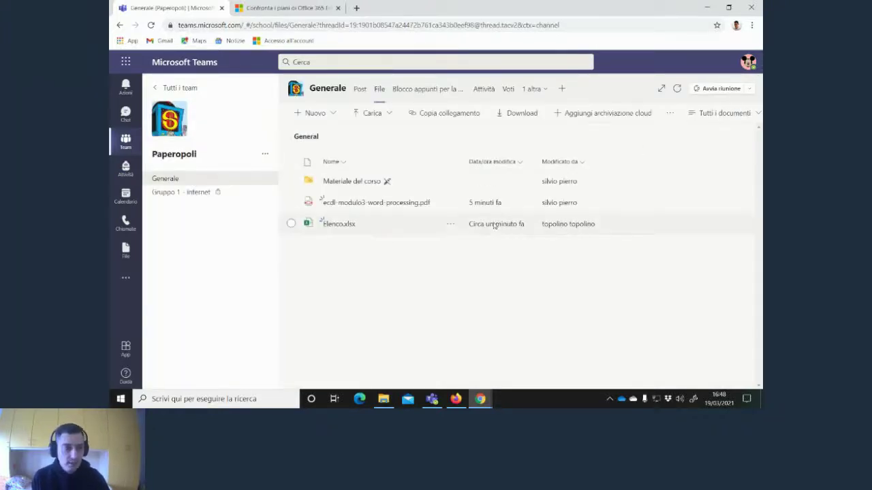
Open "Esercizio per casa.xlsx" from the "Materiale del corso" folder and examine the exercise data and instructions on Foglio1.
{"action": "left_click", "coordinate": [347, 182]}
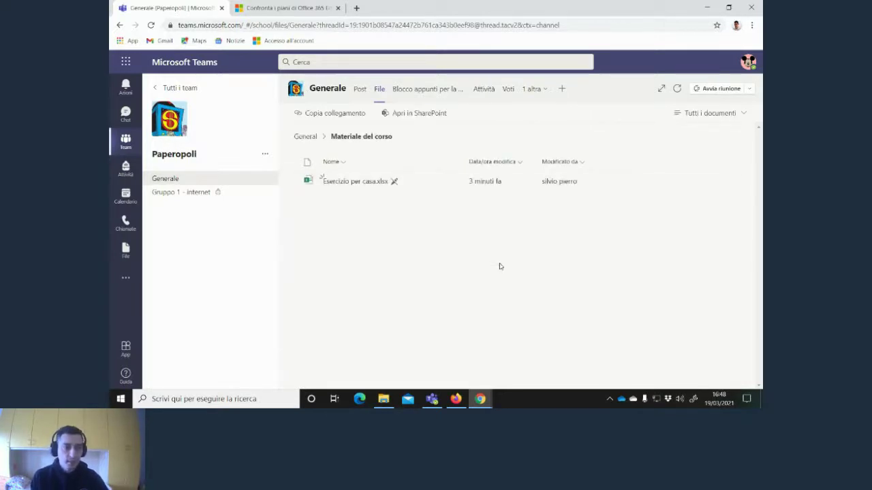
{"action": "left_click", "coordinate": [346, 182]}
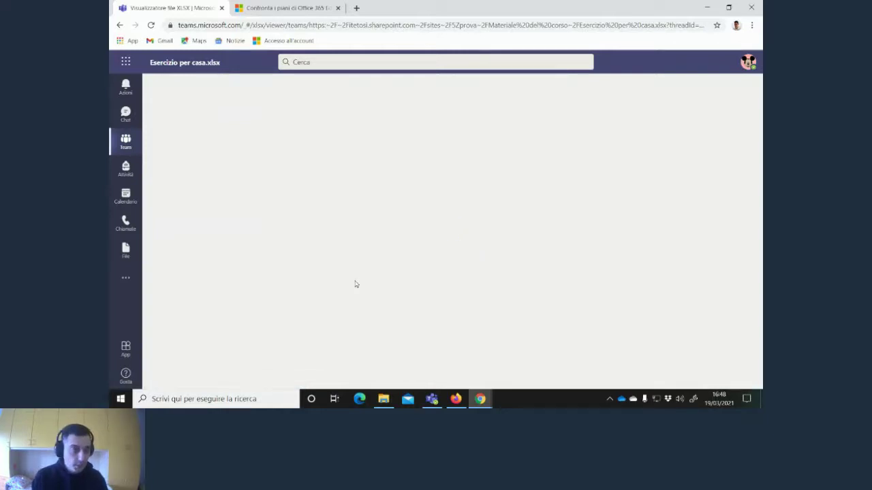
{"action": "key", "text": "alt+Tab"}
{"action": "key", "text": "alt+Tab"}
{"action": "key", "text": "alt+Tab"}
{"action": "key", "text": "Escape"}
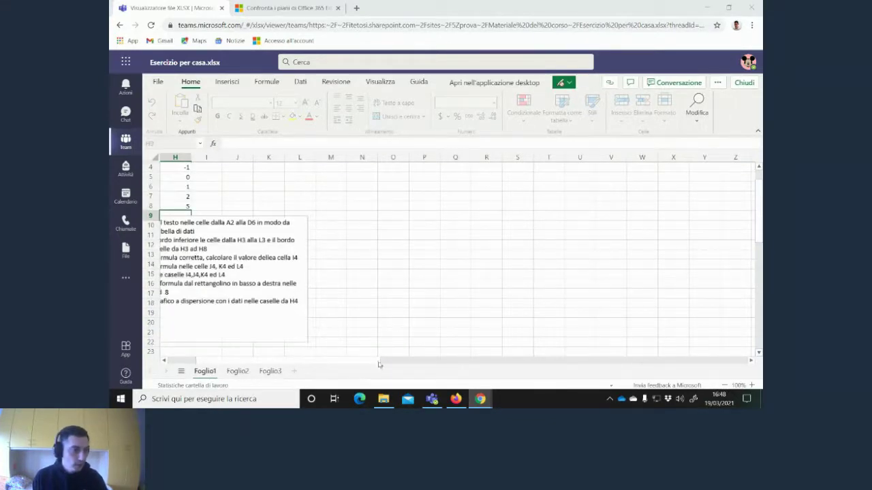
{"action": "scroll", "coordinate": [188, 361], "scroll_direction": "left", "scroll_amount": 5}
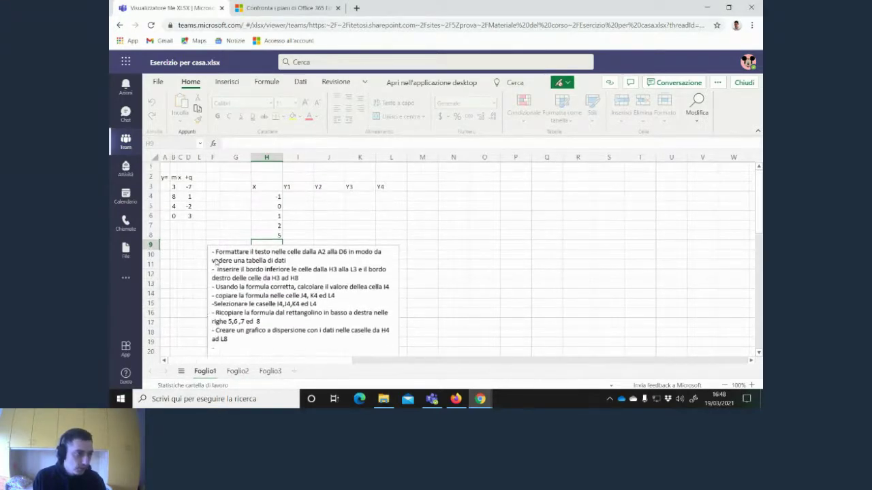
Check whether the student can edit cell I4 and which editing modes are offered, and close the exercise workbook.
{"action": "left_click", "coordinate": [305, 203]}
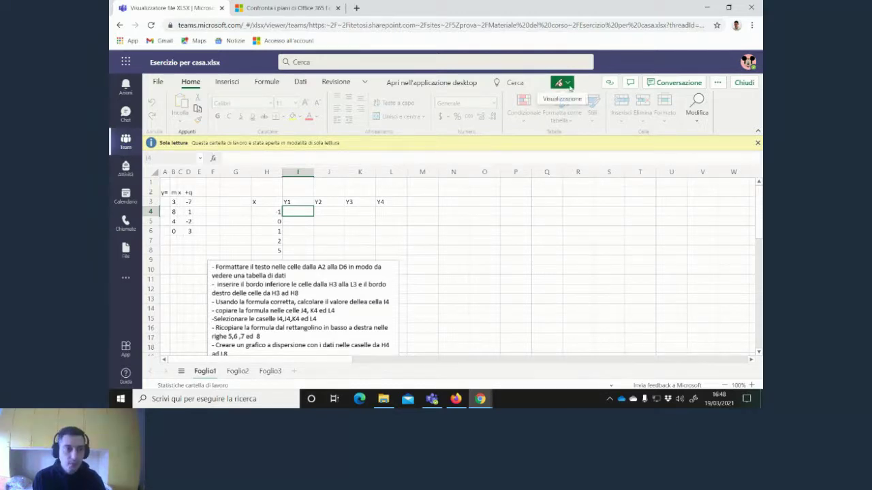
{"action": "left_click", "coordinate": [568, 83]}
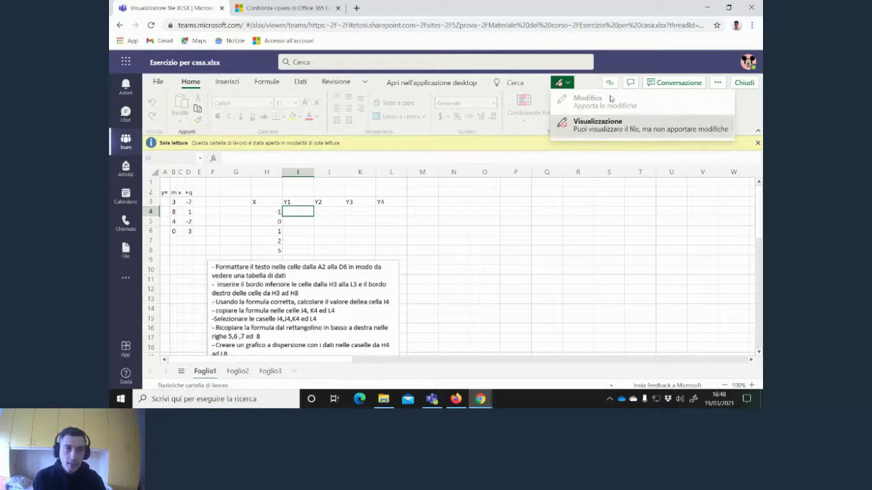
{"action": "left_click", "coordinate": [561, 84]}
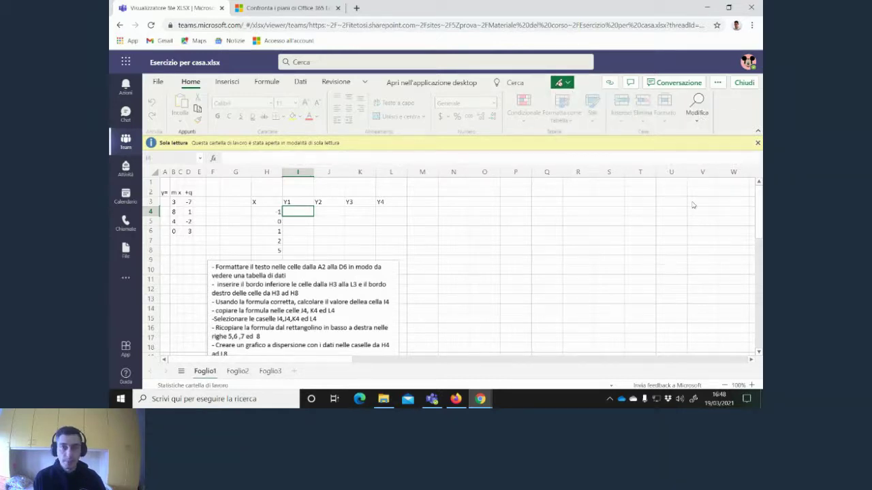
{"action": "left_click", "coordinate": [745, 83]}
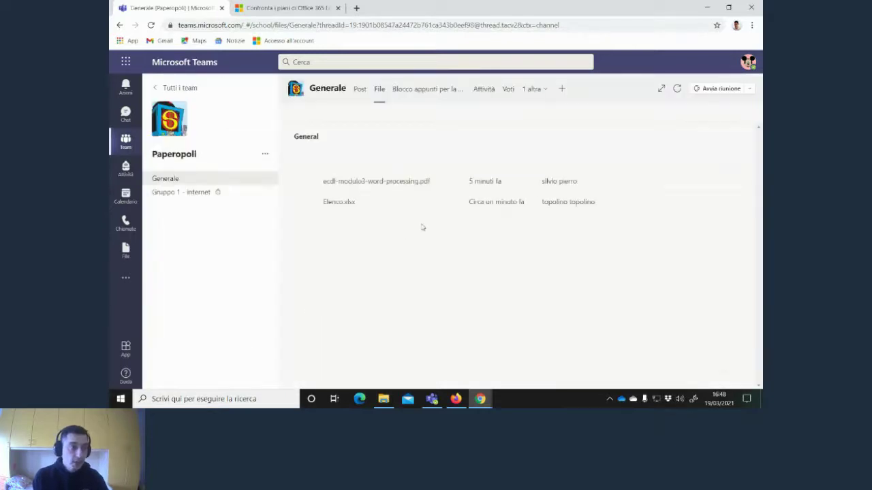
Return to the Generale channel's posts and view the student's assignments under Attività.
{"action": "left_click", "coordinate": [359, 89]}
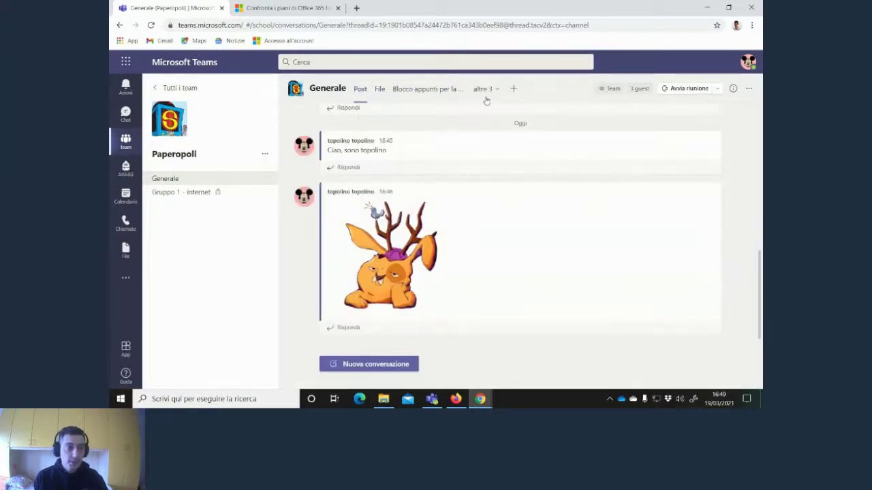
{"action": "left_click", "coordinate": [490, 92]}
{"action": "left_click", "coordinate": [482, 95]}
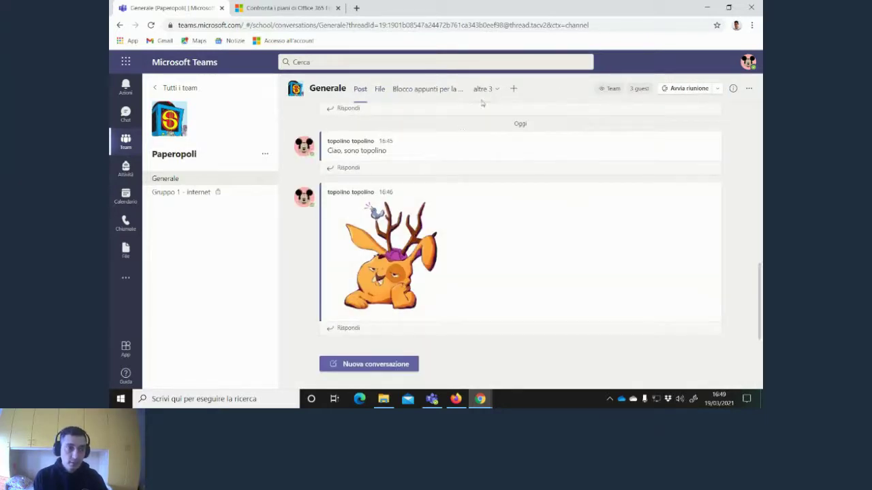
{"action": "left_click", "coordinate": [483, 94]}
{"action": "left_click", "coordinate": [464, 119]}
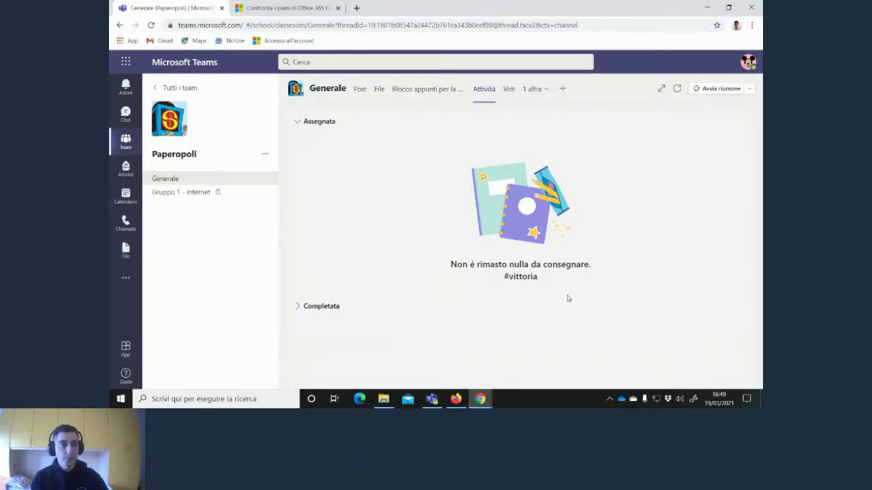
Switch to the teacher's Teams window, go to the Paperopoli team's Attività, and start creating a new item.
{"action": "key", "text": "alt+Tab"}
{"action": "key", "text": "alt+Tab"}
{"action": "key", "text": "alt+Tab"}
{"action": "key", "text": "alt+Tab"}
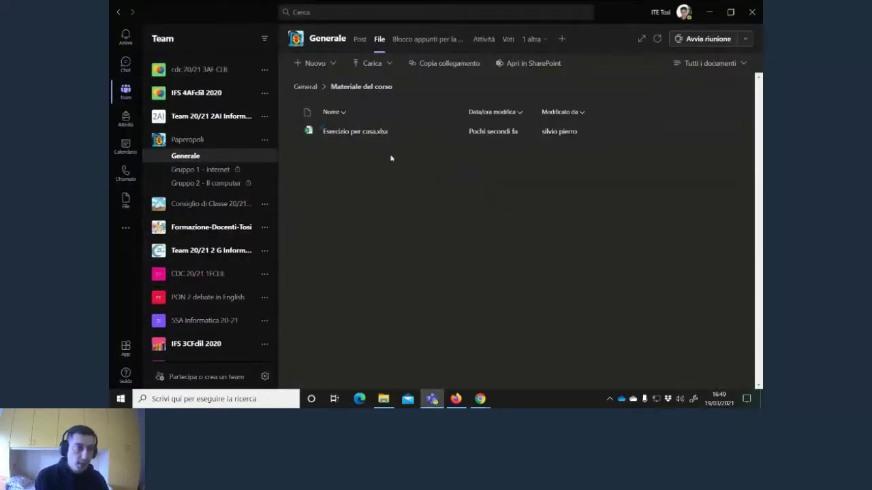
{"action": "left_click", "coordinate": [484, 39]}
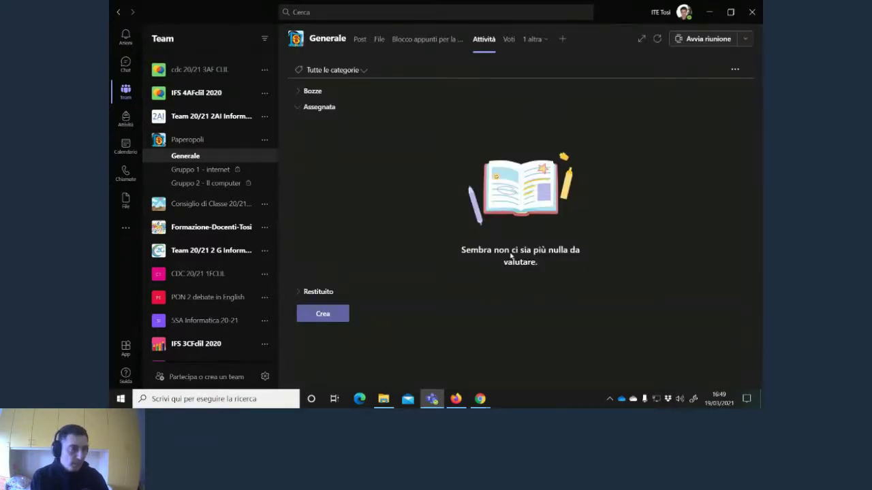
{"action": "left_click", "coordinate": [329, 315]}
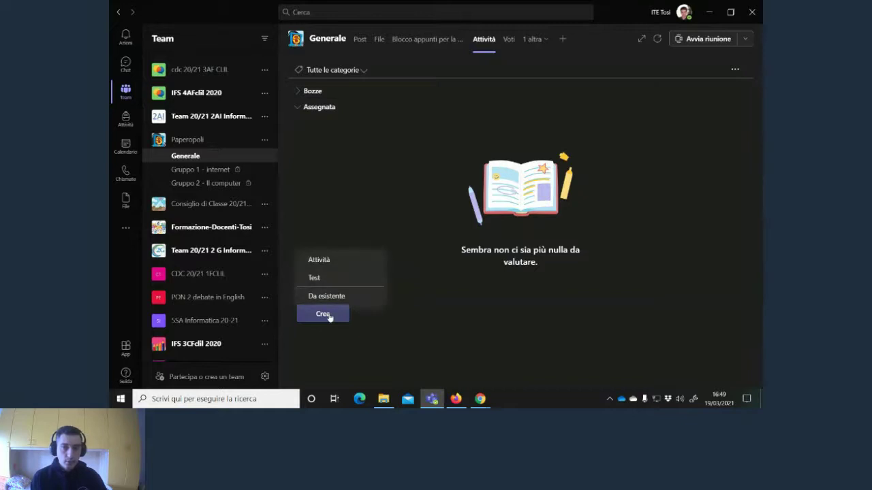